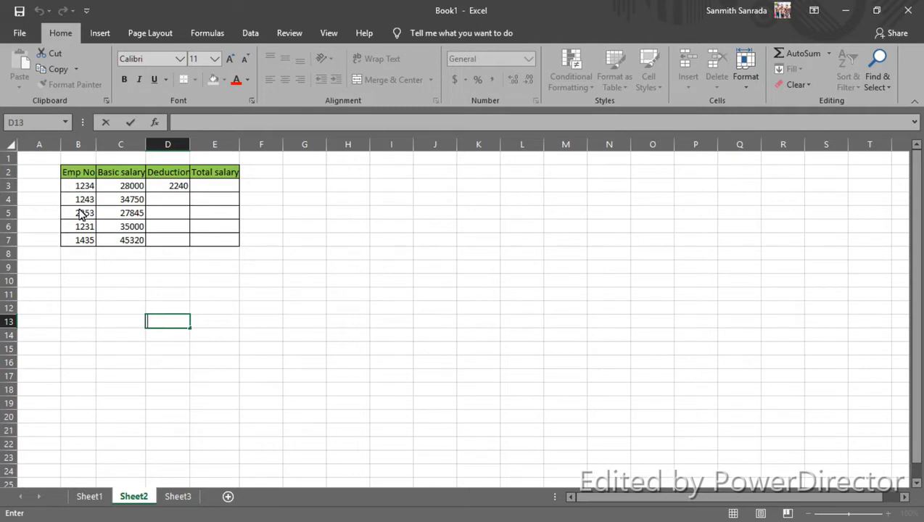
Step: Insert a blank sheet row above row 1, and undo that insertion
left_click(11, 157)
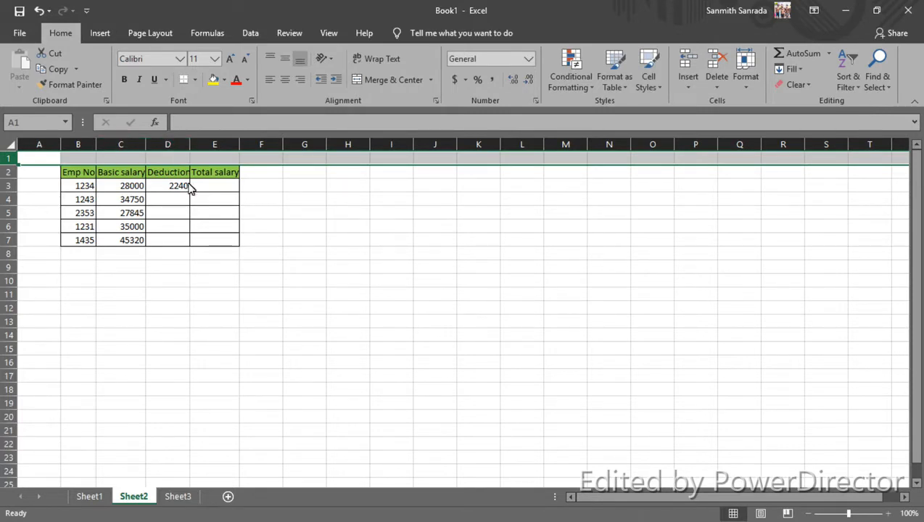
left_click(685, 86)
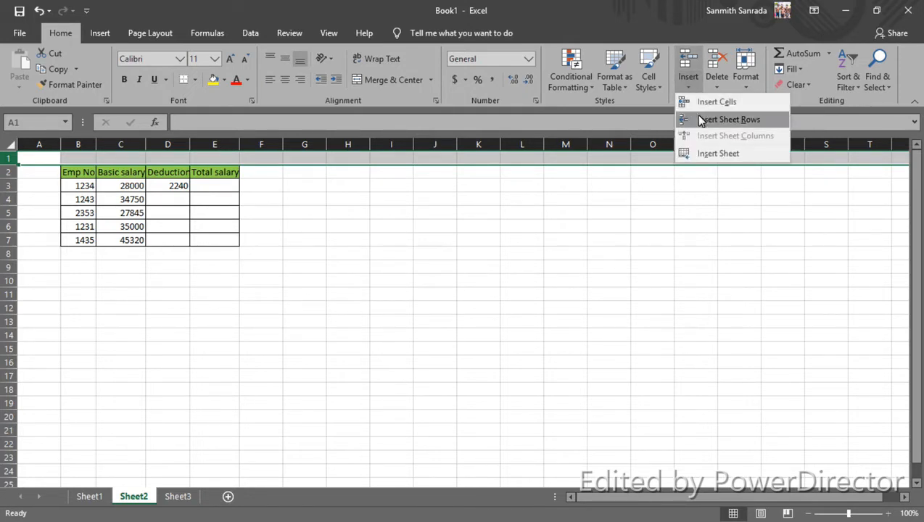
left_click(759, 120)
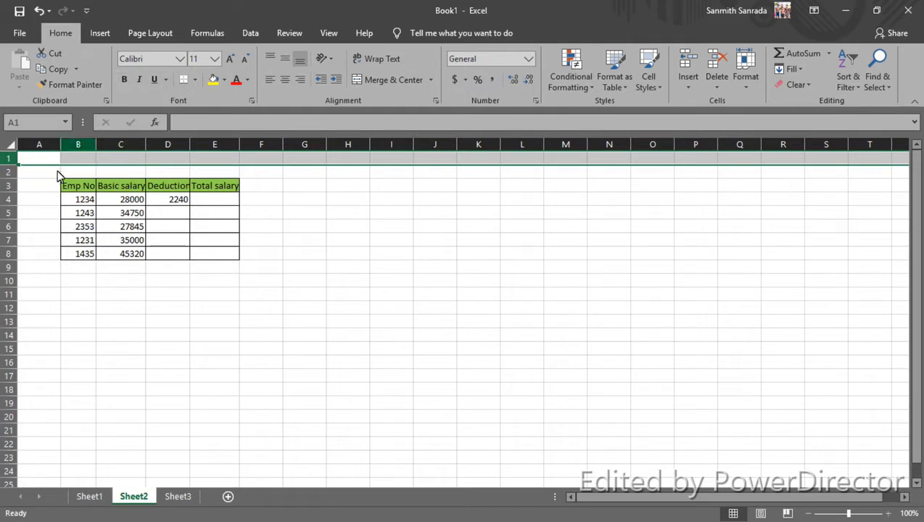
left_click(71, 229)
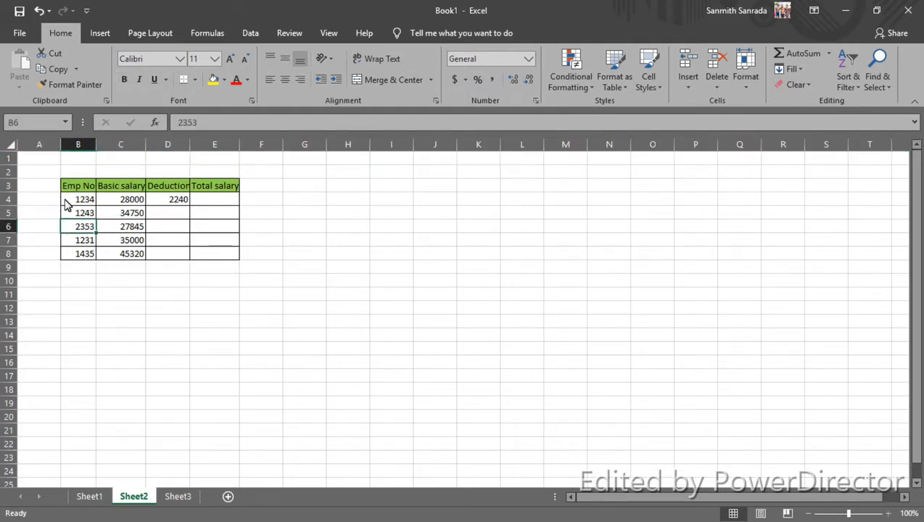
left_click(38, 11)
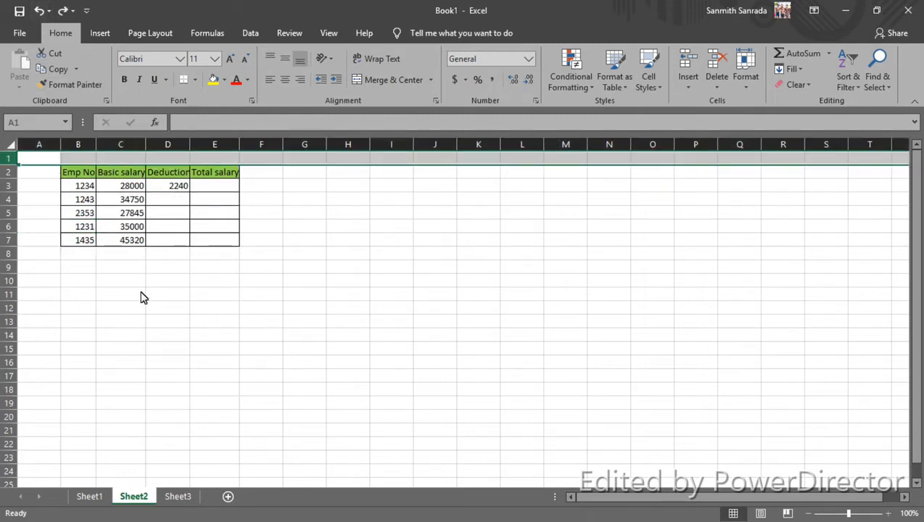
Step: Insert a blank row above row 1 and enter the title "Salary Payments of Month June 2020" in cell B1
right_click(15, 158)
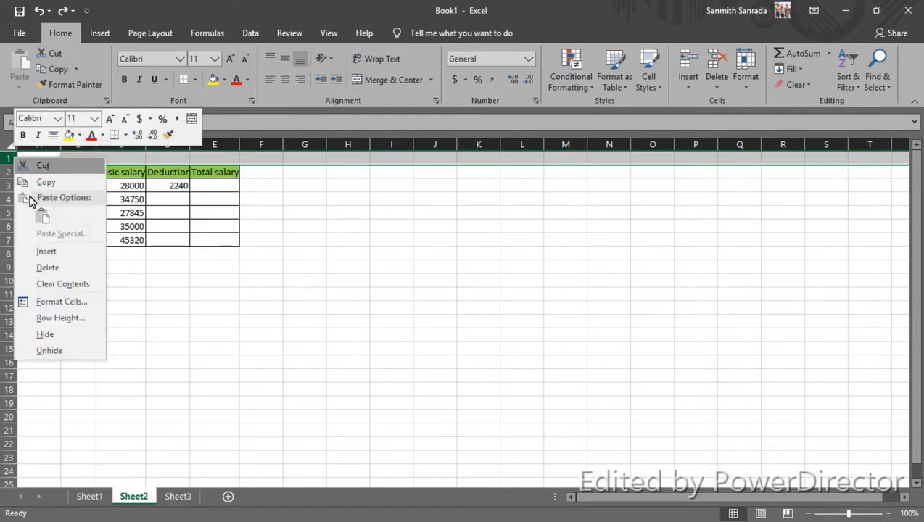
left_click(47, 251)
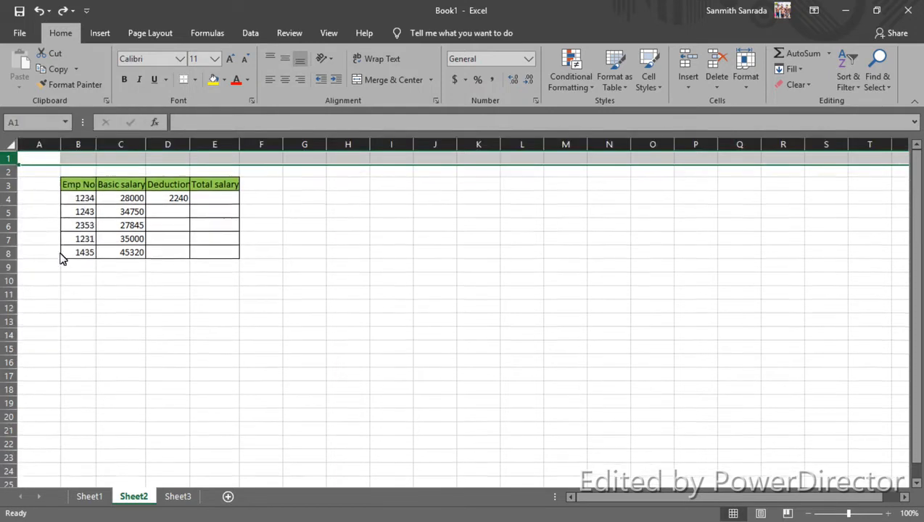
left_click(93, 161)
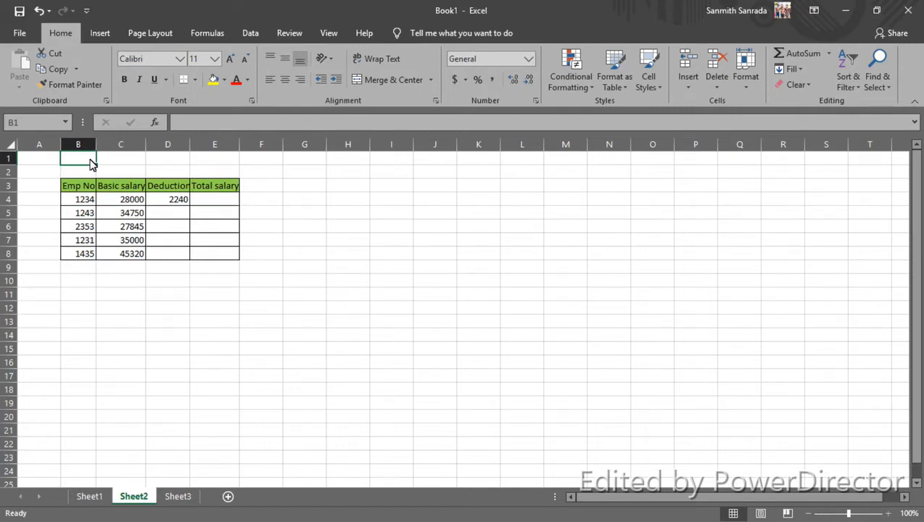
type("Salary Payments of Mont")
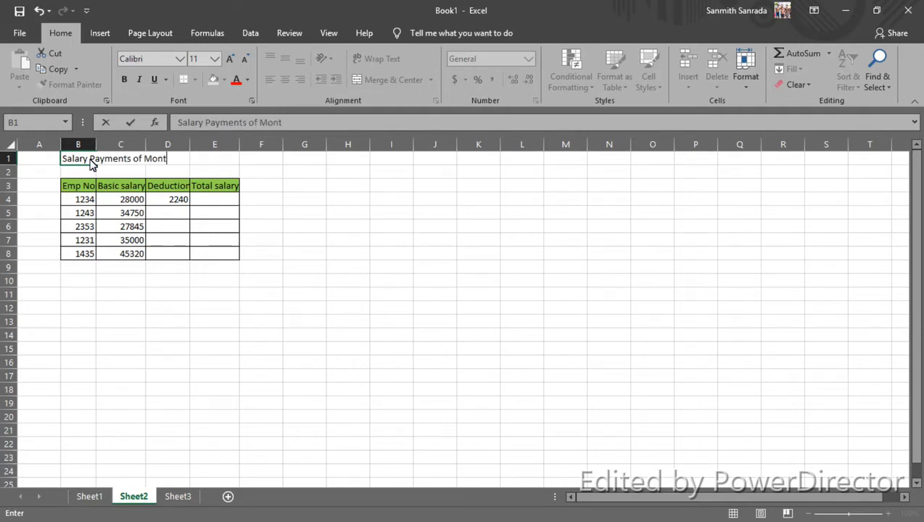
type("h June 2020")
key("Return")
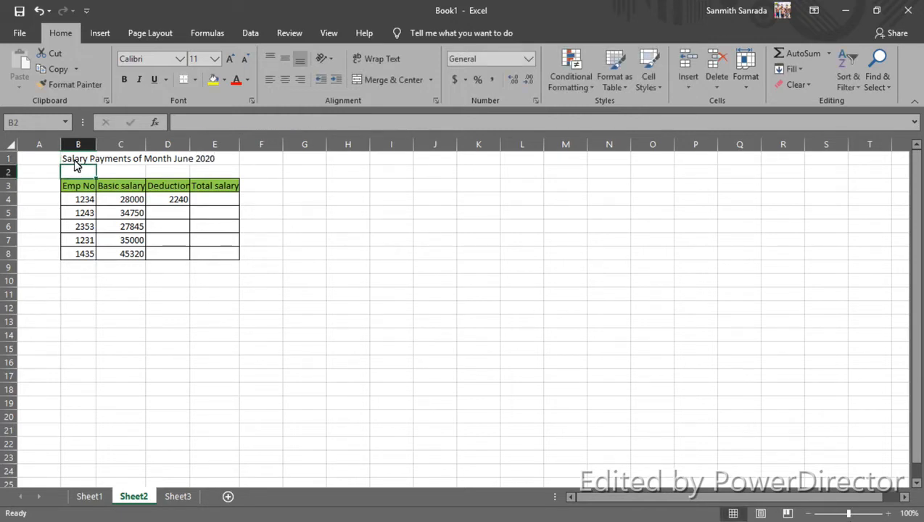
Step: Merge and center the title across cells B1 to E1, above the salary table
left_click(111, 160)
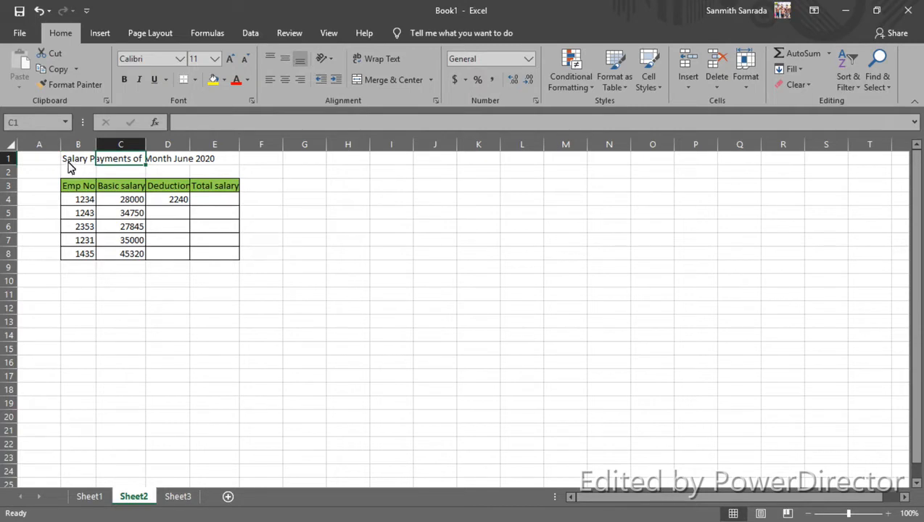
left_click_drag(75, 164, 225, 154)
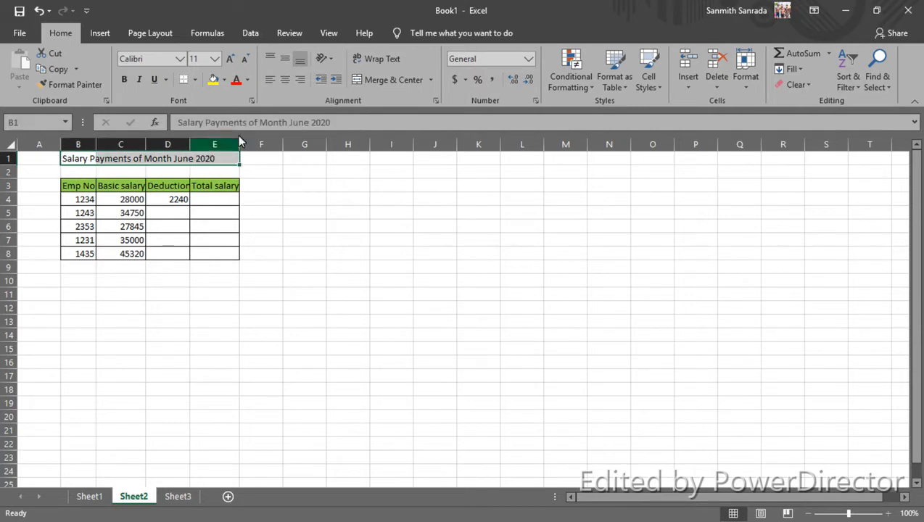
left_click(372, 77)
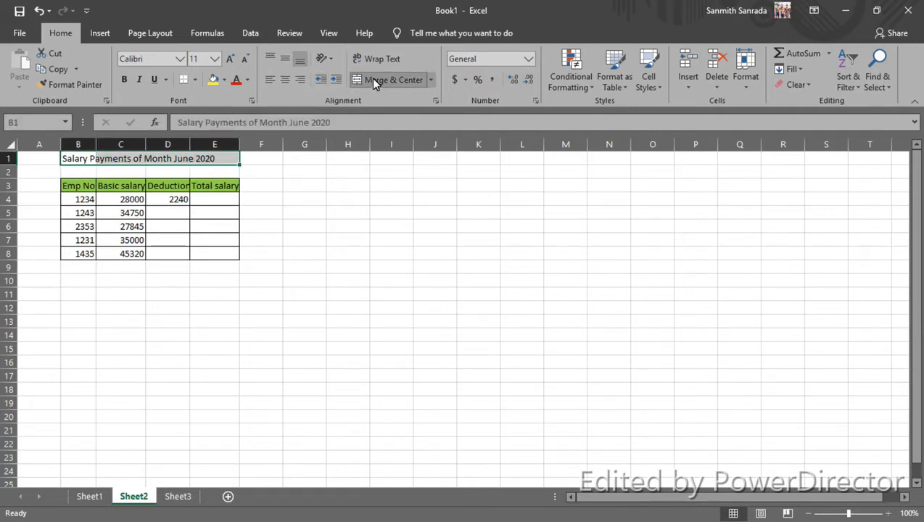
left_click(262, 215)
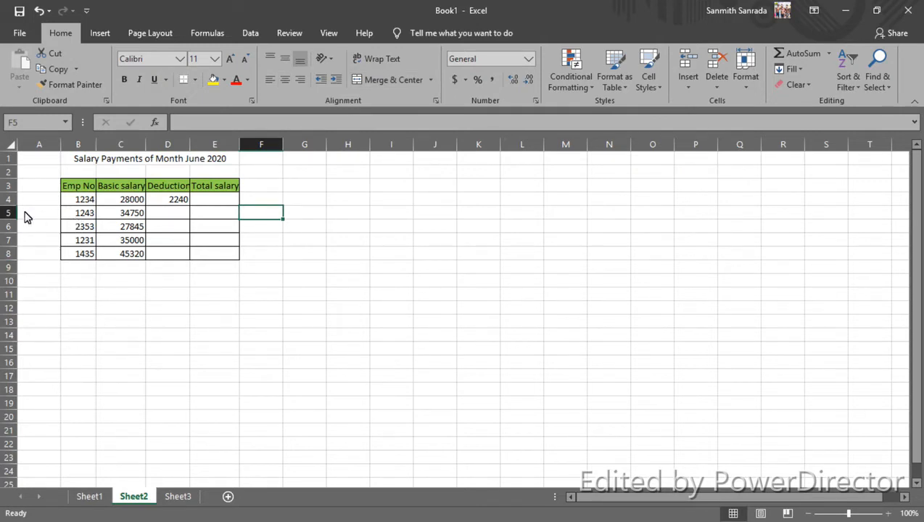
Step: Insert a blank sheet column before the Deduction column, and undo that insertion
left_click(167, 146)
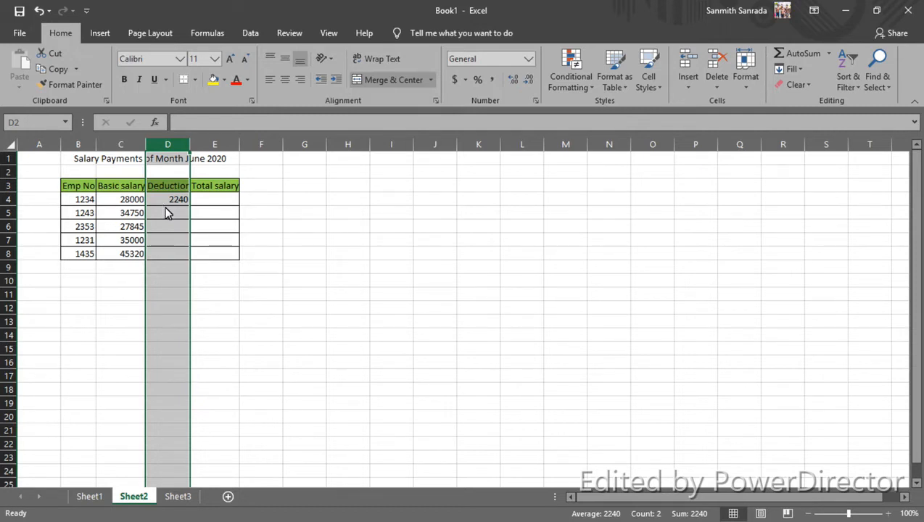
left_click(206, 253)
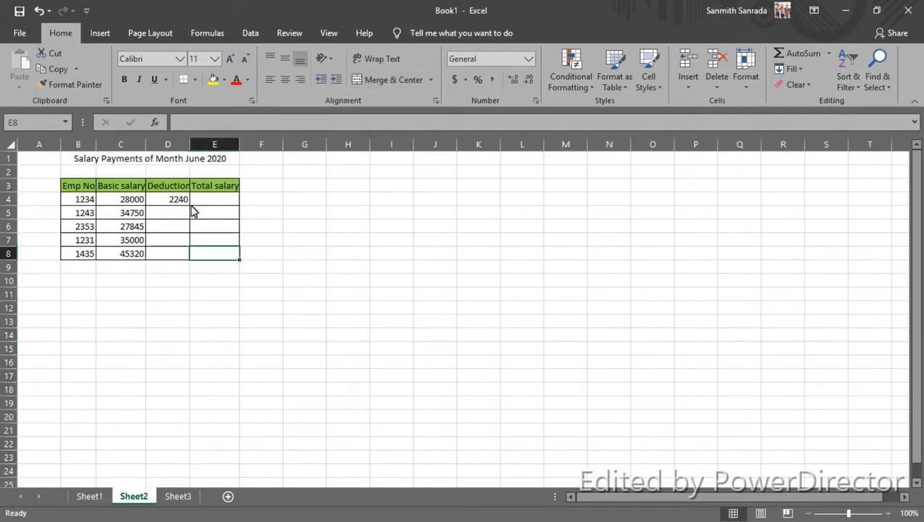
left_click(166, 148)
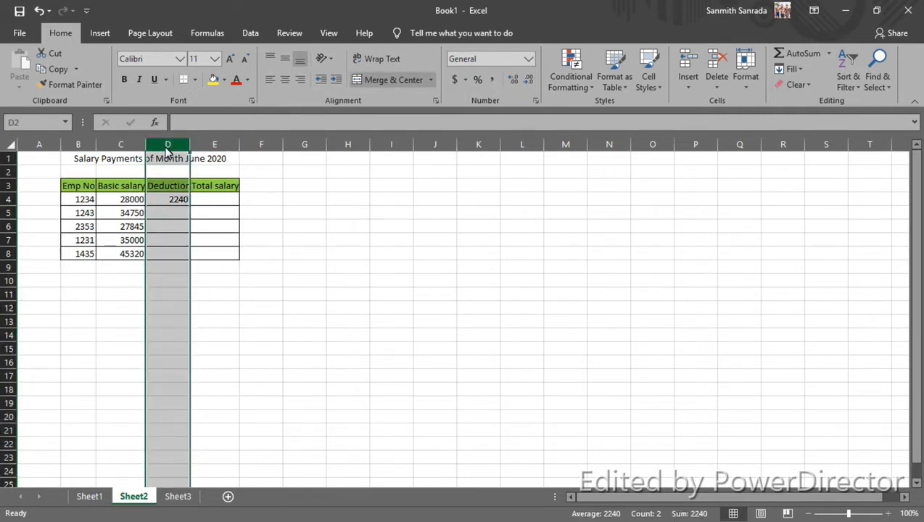
left_click(687, 90)
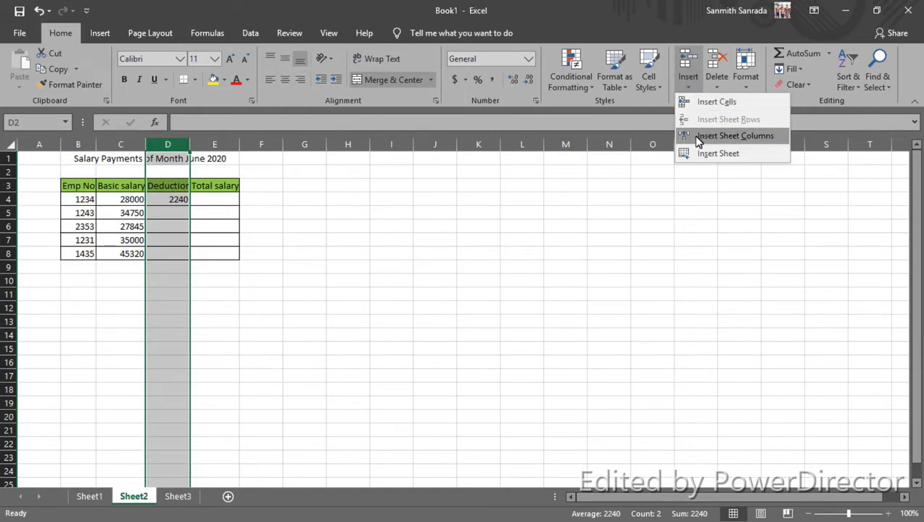
left_click(755, 143)
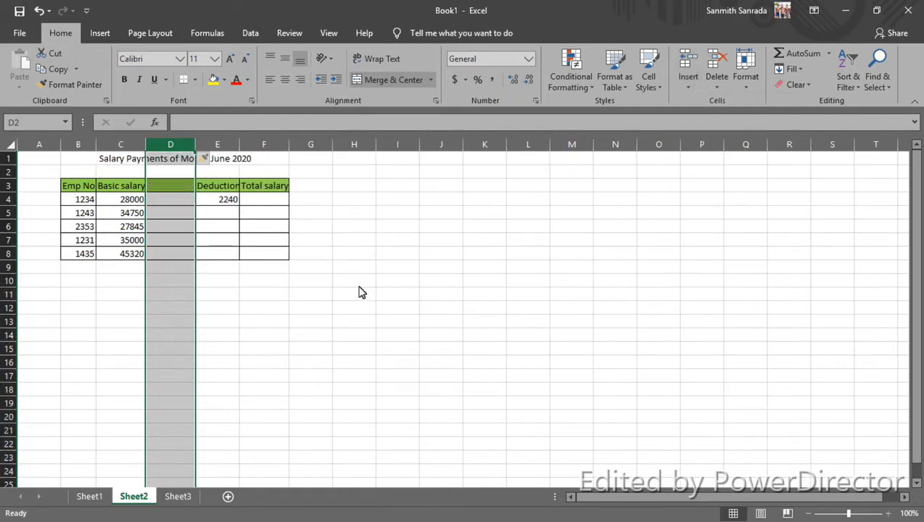
left_click(162, 335)
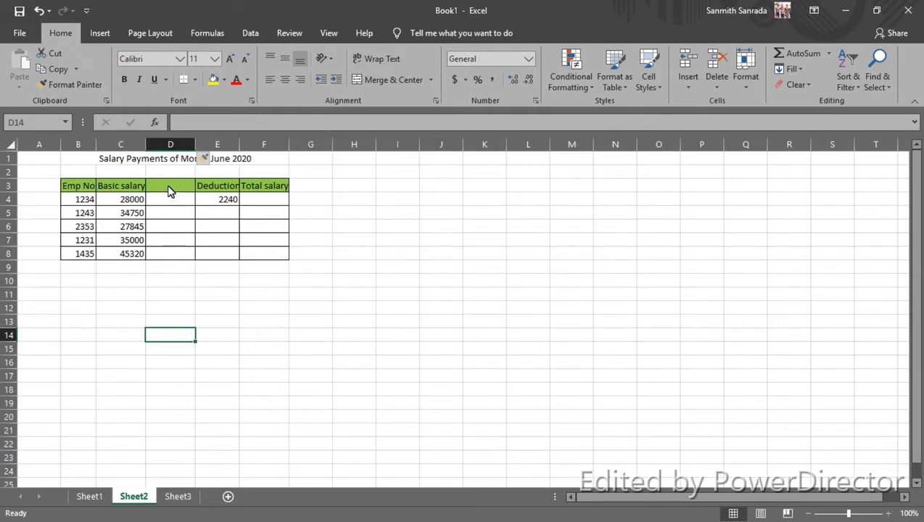
key("ctrl+z")
Step: Insert a column before the Deduction column and enter the header "Allowance" in cell D3
right_click(167, 149)
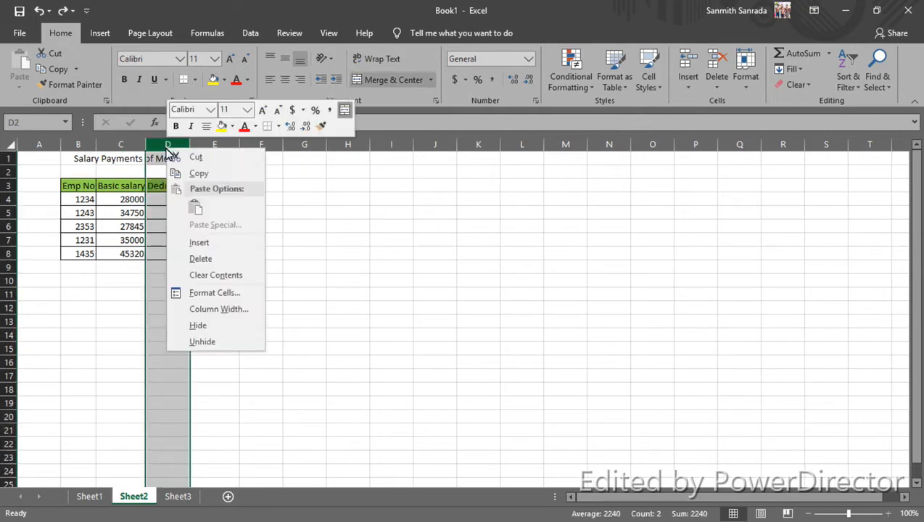
left_click(202, 244)
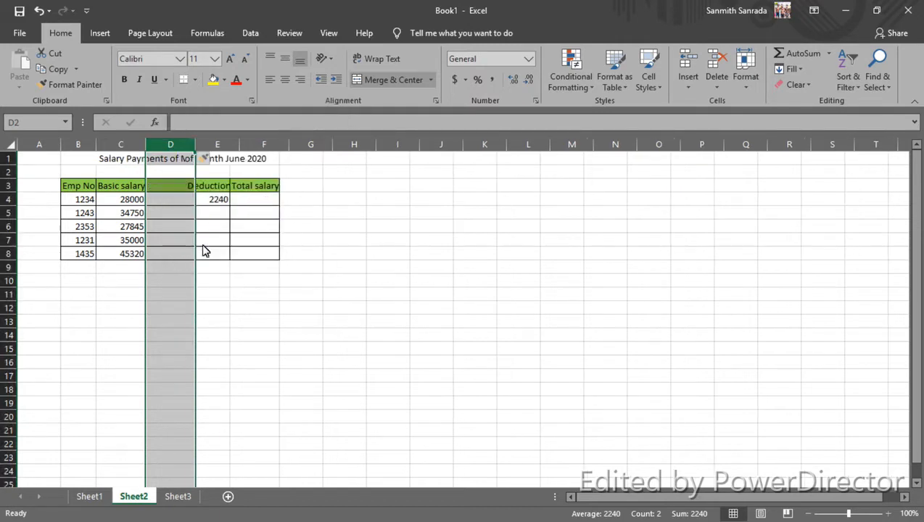
left_click(172, 191)
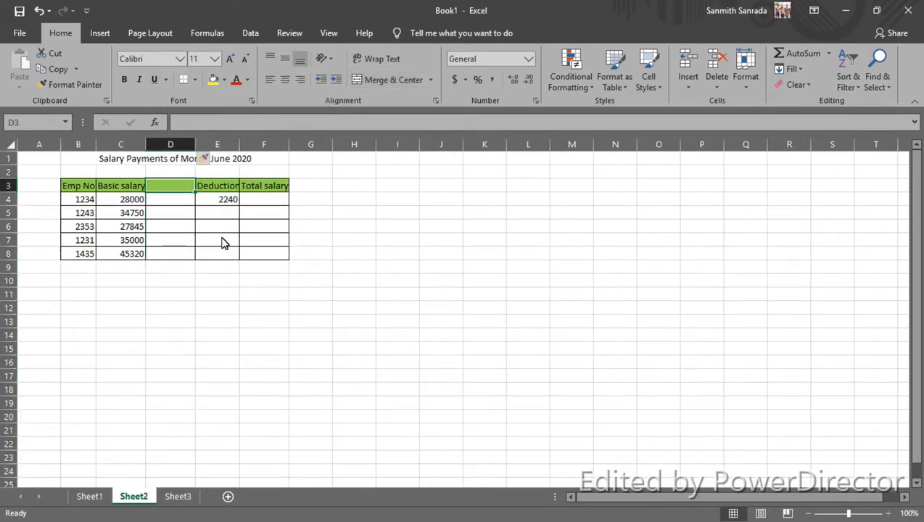
type("Allowance")
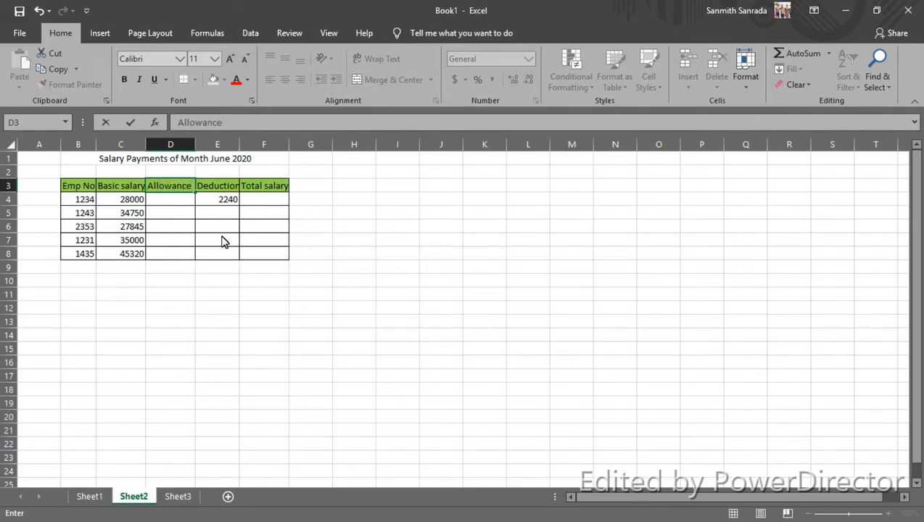
key("Return")
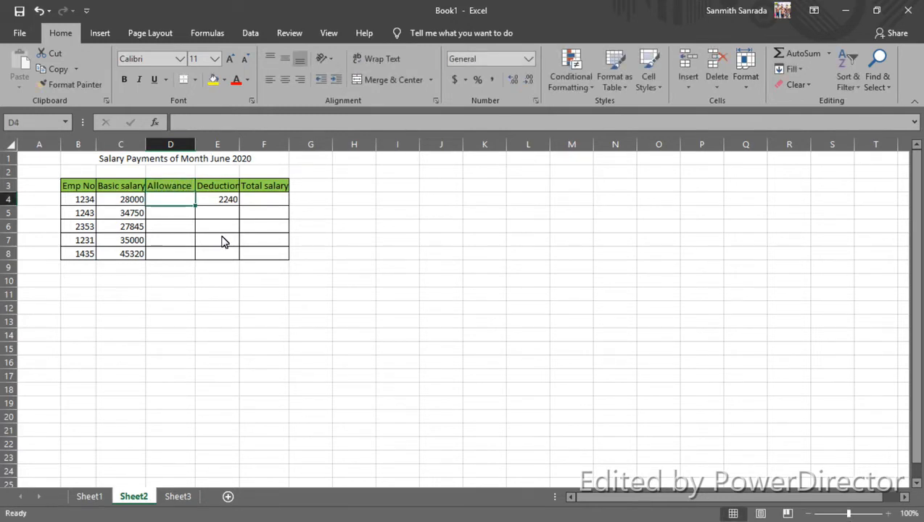
left_click(182, 337)
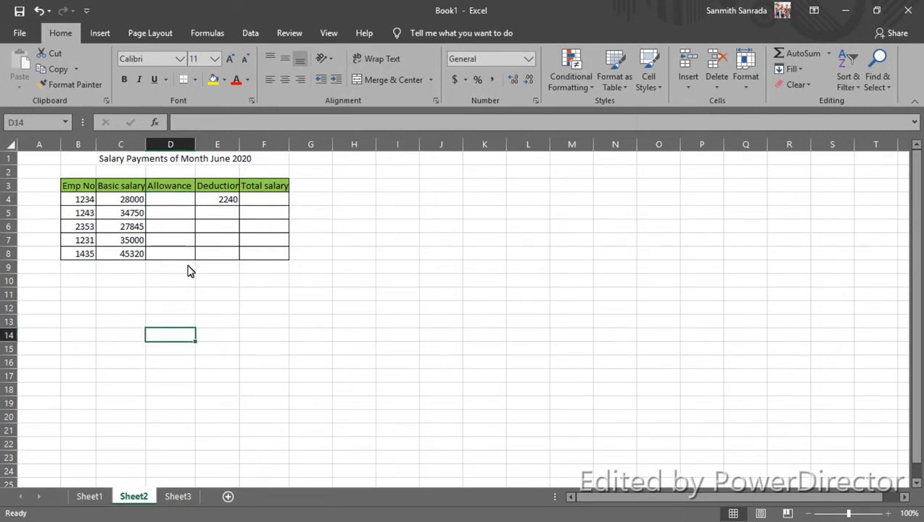
Step: Look through Sheet1, Sheet2 and Sheet3 of the workbook, and return to Sheet2
left_click(88, 497)
left_click(145, 496)
left_click(174, 496)
left_click(89, 497)
left_click(135, 497)
left_click(177, 496)
left_click(89, 497)
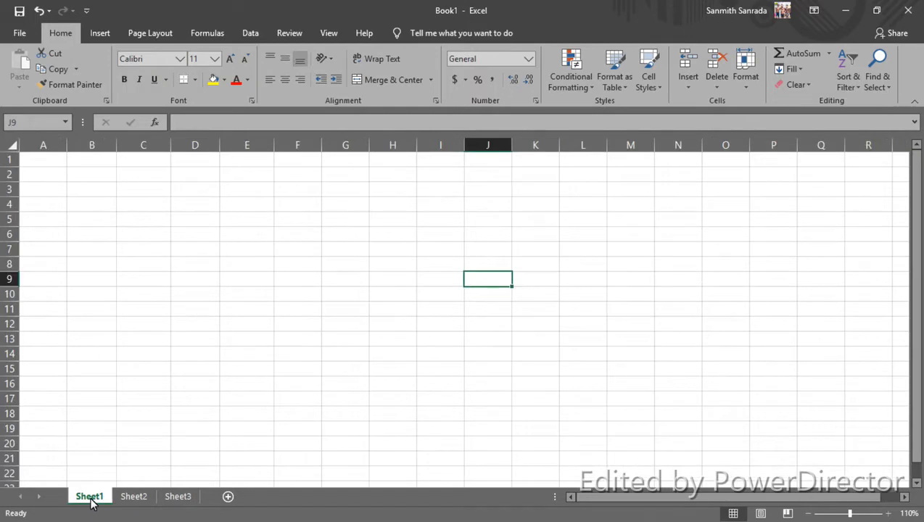
left_click(130, 497)
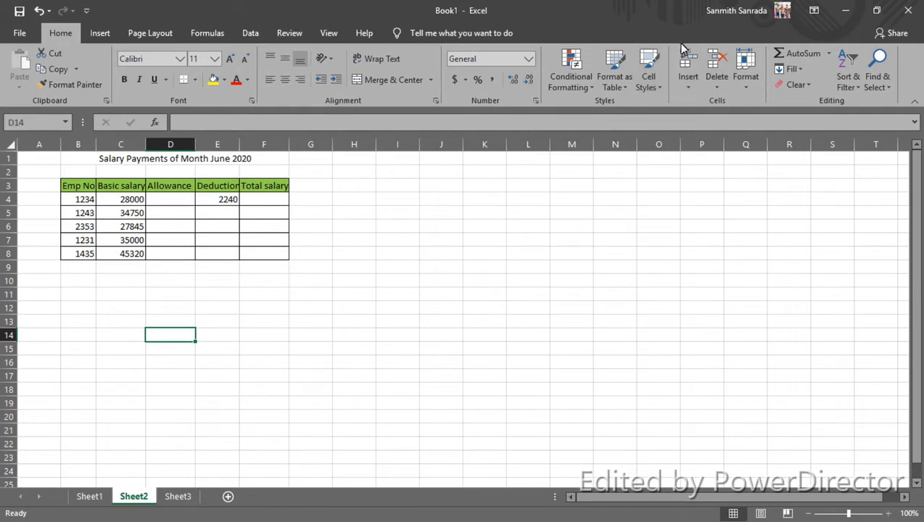
Step: Insert a new worksheet before Sheet2 and move it to the end, after Sheet3
left_click(690, 90)
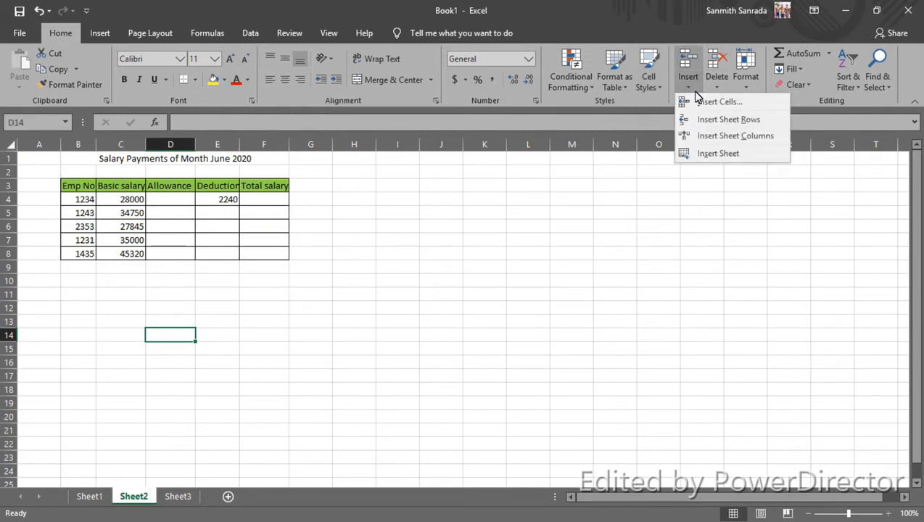
left_click(747, 155)
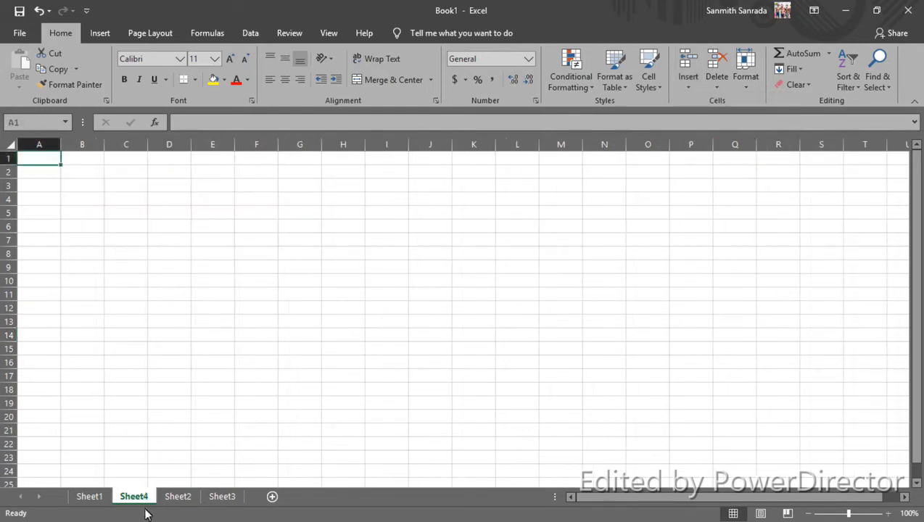
left_click_drag(132, 501, 264, 476)
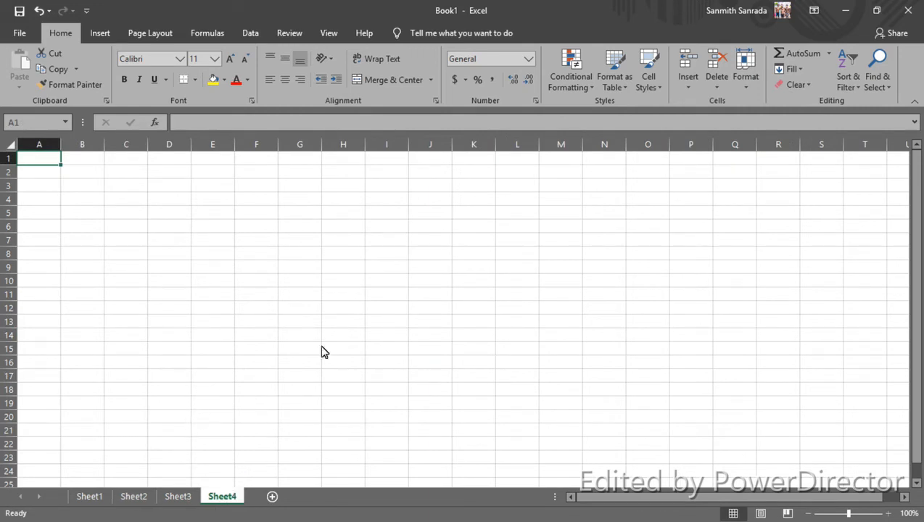
Step: Add a new worksheet after Sheet4 and another new worksheet directly before Sheet2
left_click(272, 498)
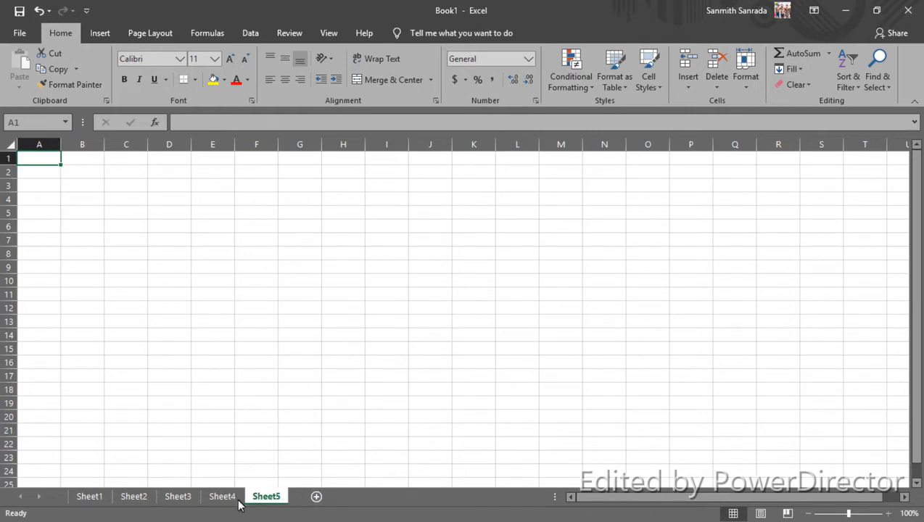
left_click(102, 497)
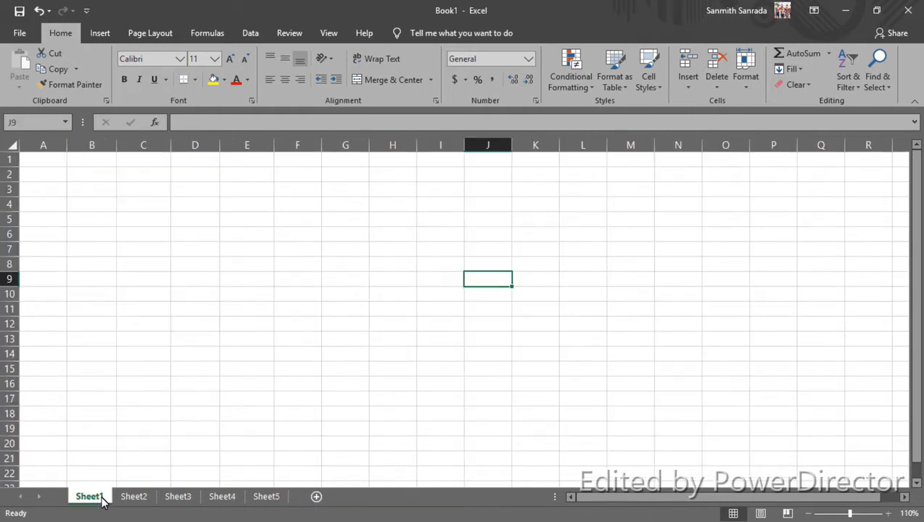
left_click(135, 499)
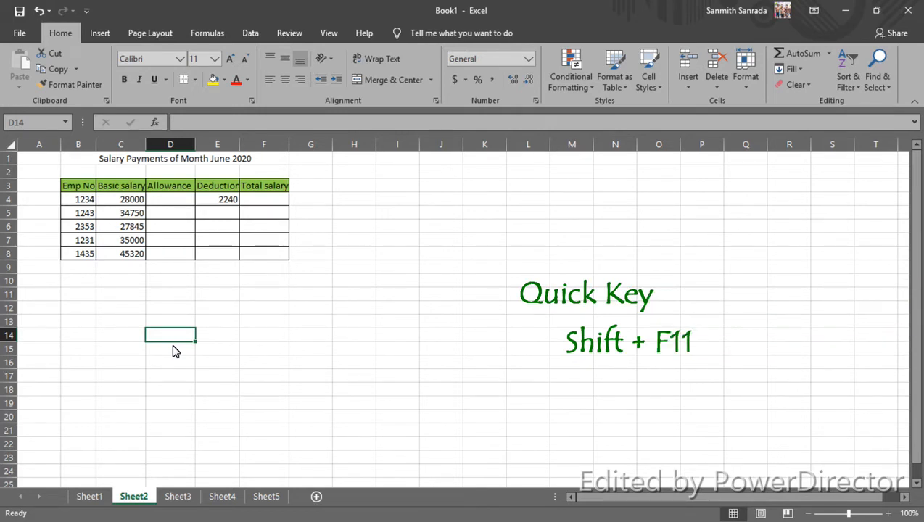
key("shift+F11")
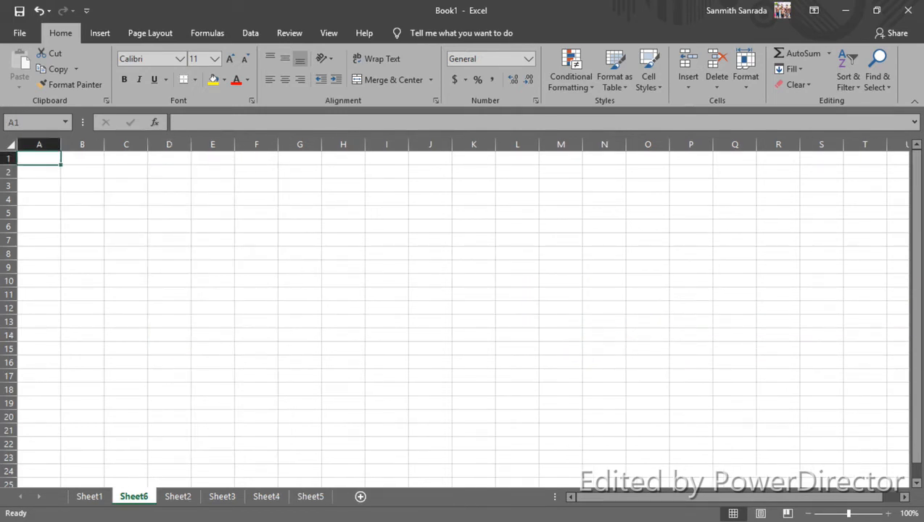
Step: On Sheet2, fill the range B10:F17 with yellow and apply all borders to it
left_click(97, 499)
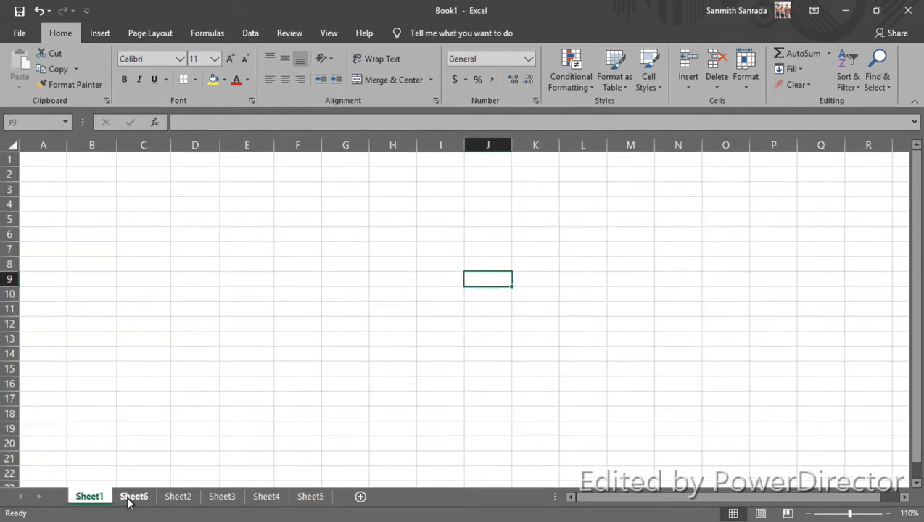
left_click(178, 499)
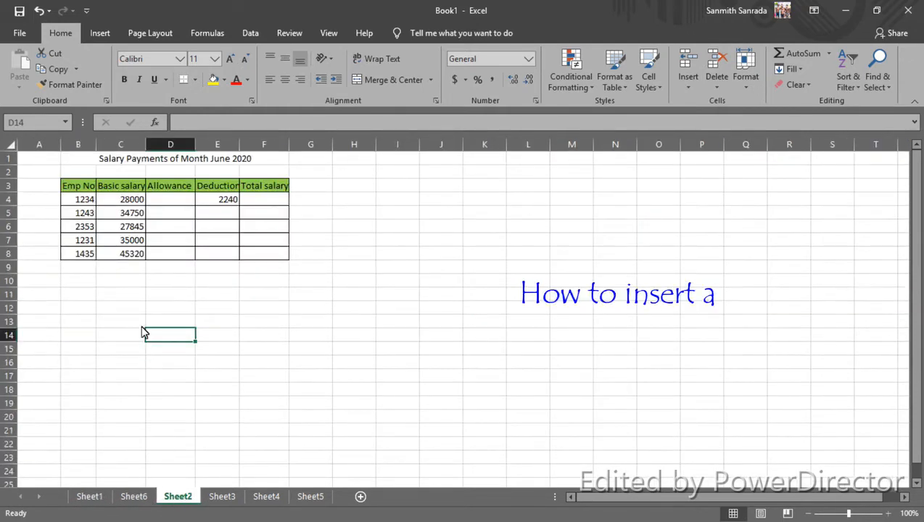
left_click_drag(75, 285, 273, 379)
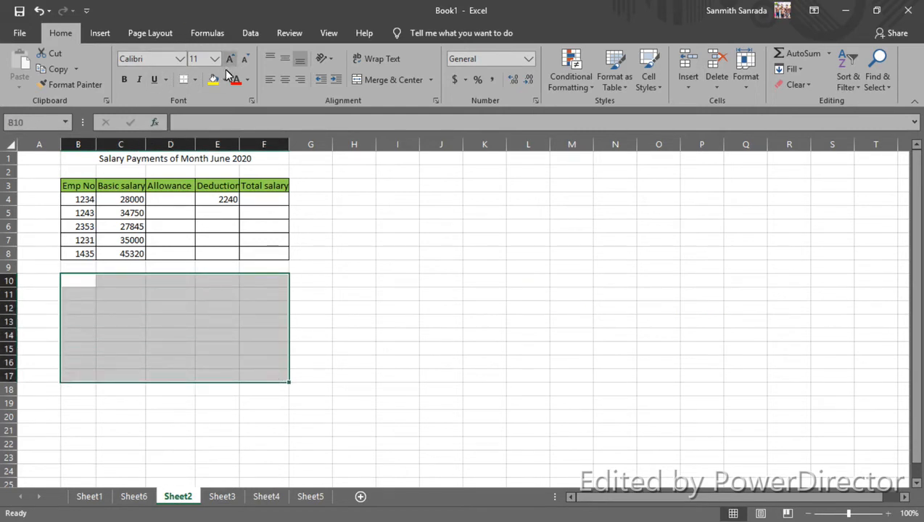
left_click(214, 82)
left_click(194, 80)
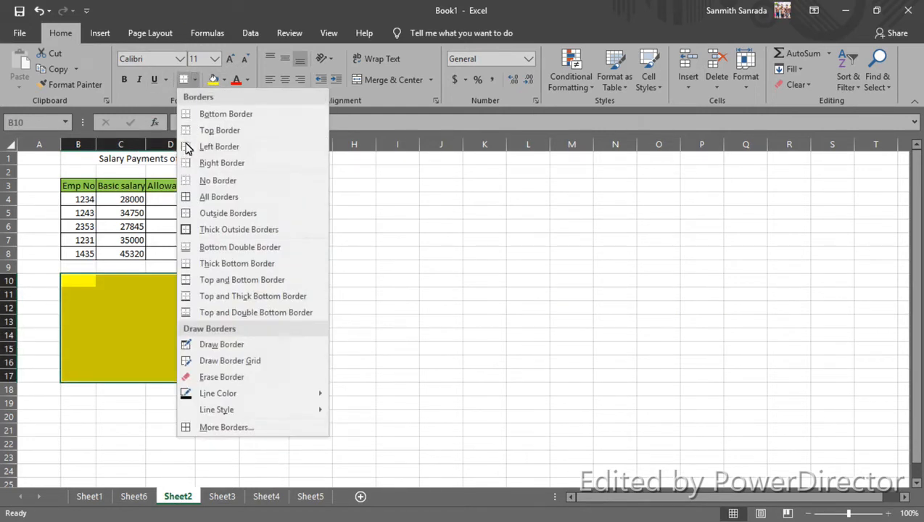
left_click(188, 197)
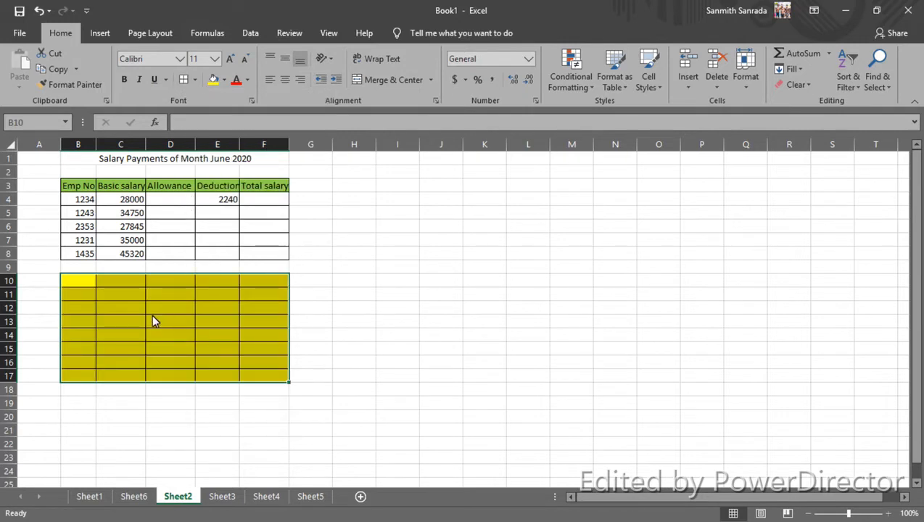
Step: Enter 45 in cell C12 of the yellow block and fill that cell with blue
left_click(125, 315)
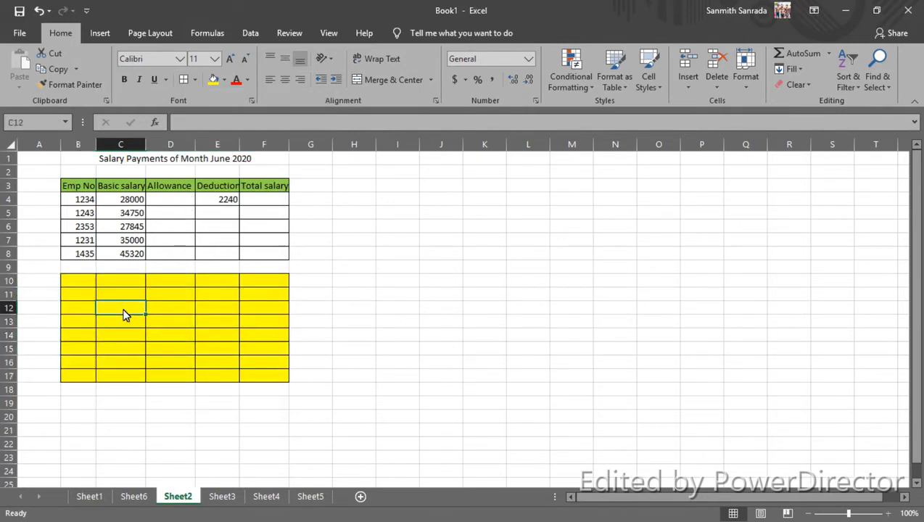
type("45")
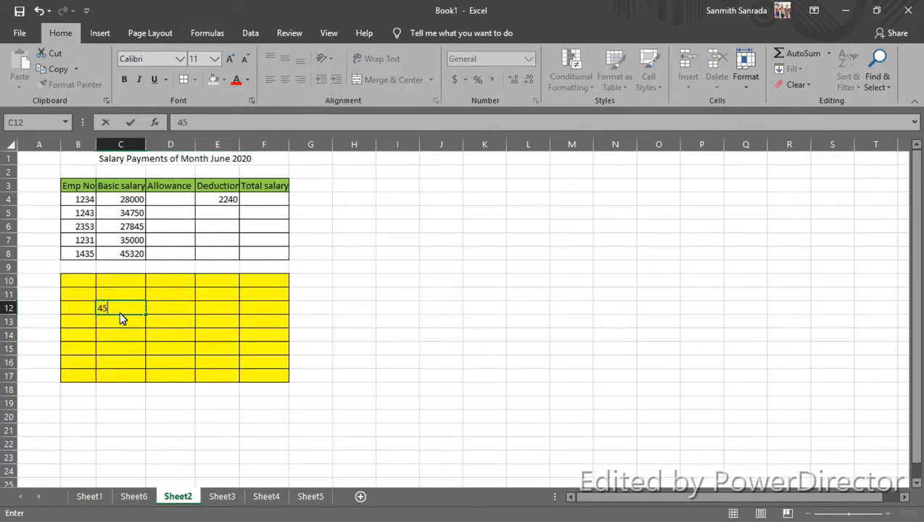
left_click(119, 311)
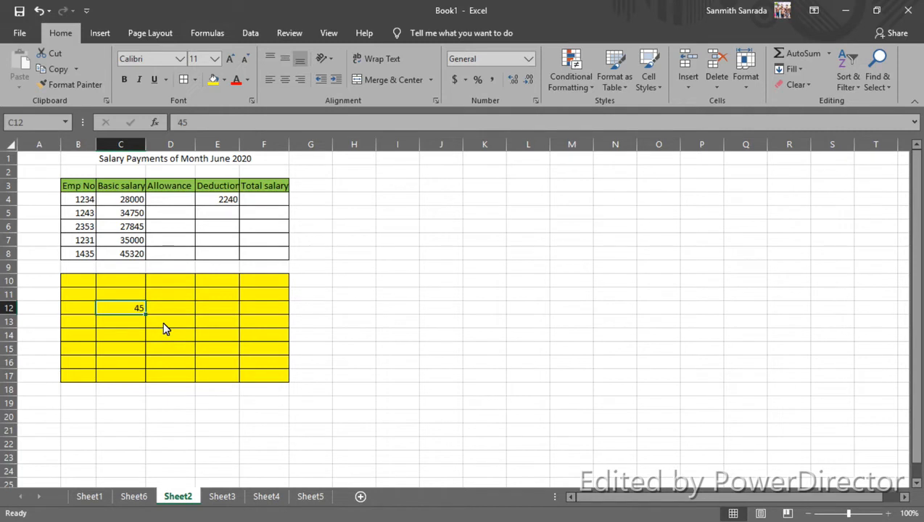
left_click(224, 80)
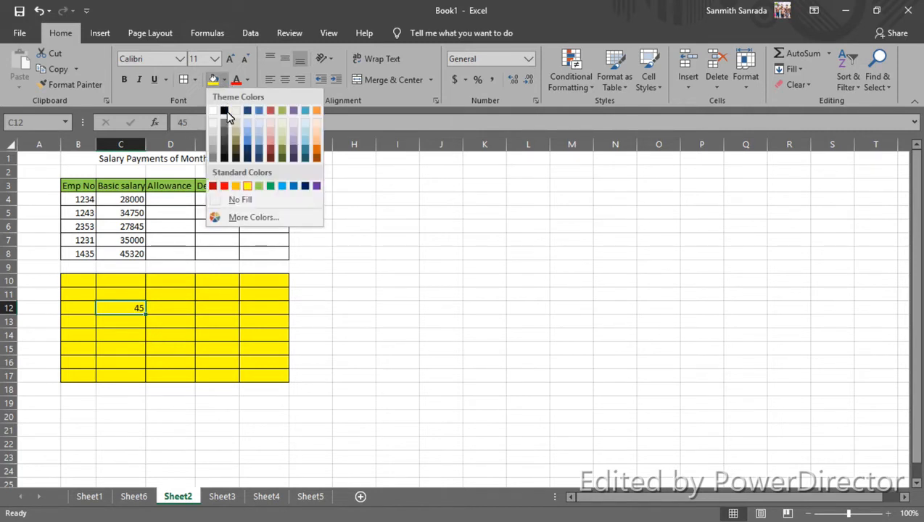
left_click(247, 144)
left_click_drag(134, 338, 135, 345)
Step: Insert a cell at C12 with the existing cells shifted right, and undo the insertion
left_click(132, 309)
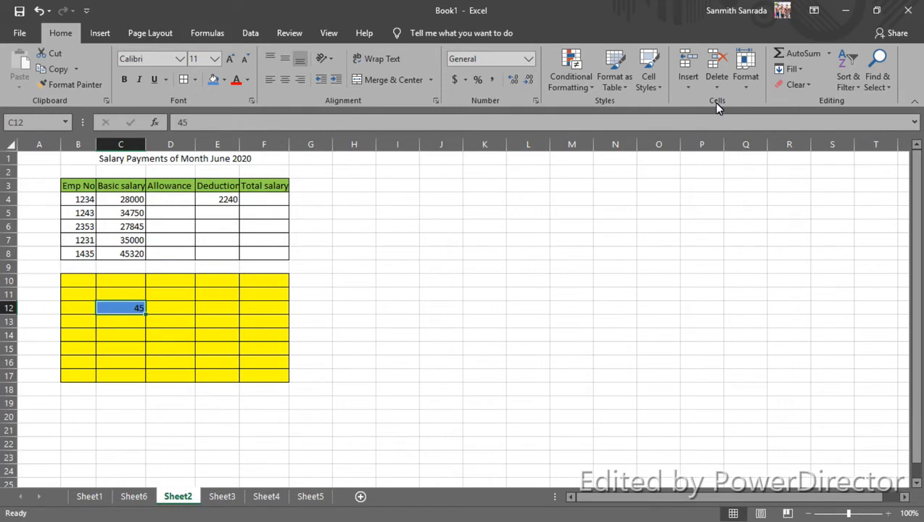
left_click(689, 83)
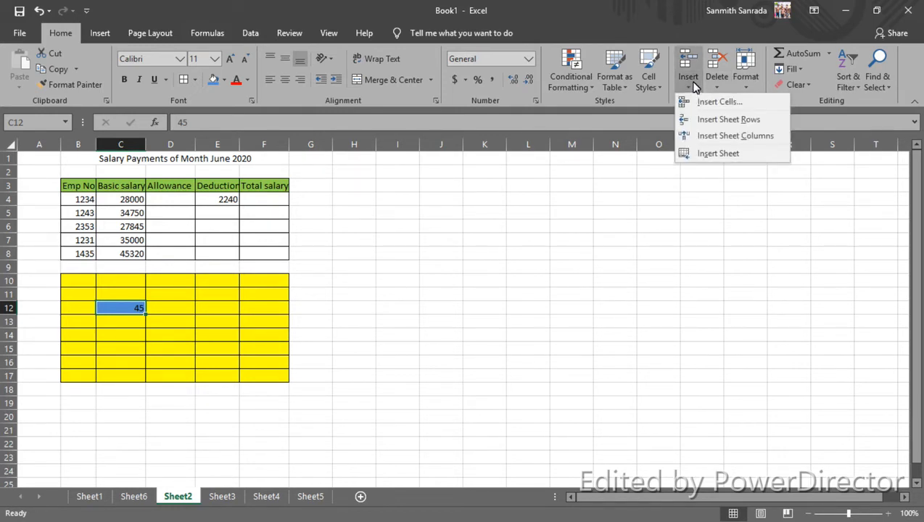
left_click(716, 105)
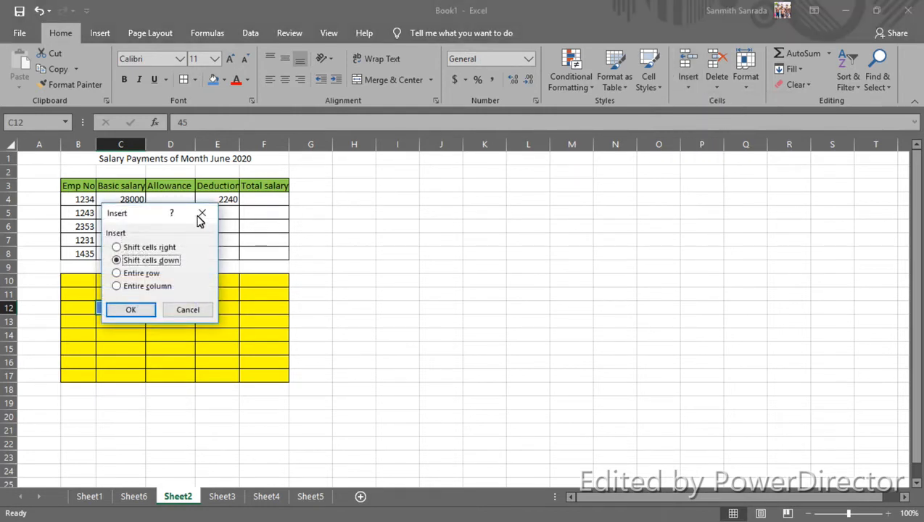
left_click_drag(171, 217, 396, 192)
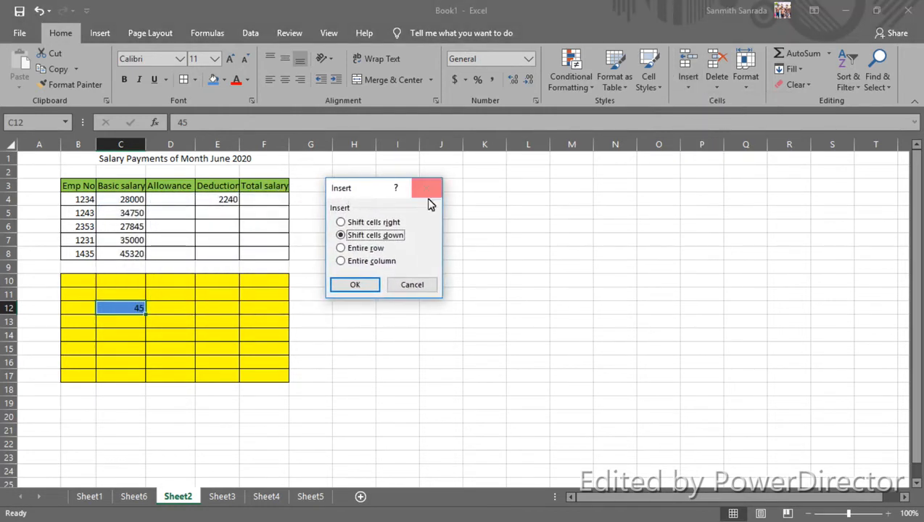
left_click(353, 222)
left_click(355, 235)
left_click(361, 248)
left_click(364, 261)
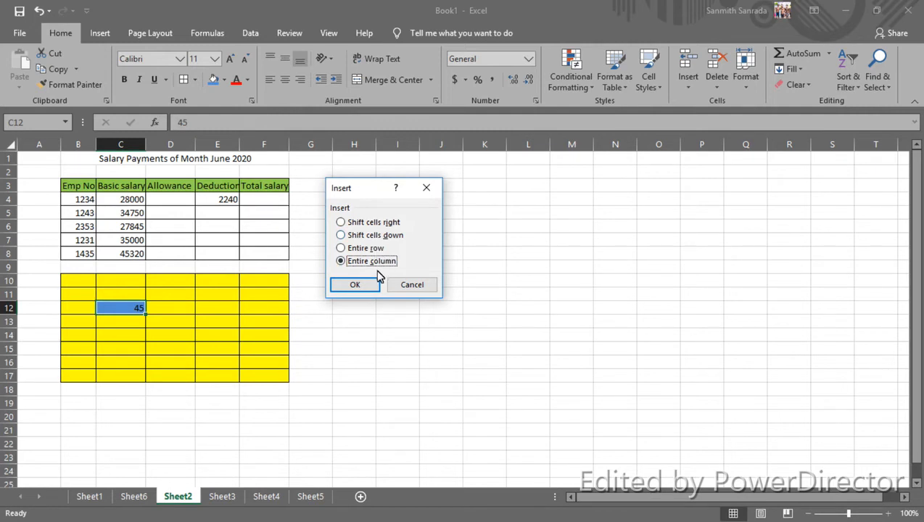
left_click(365, 225)
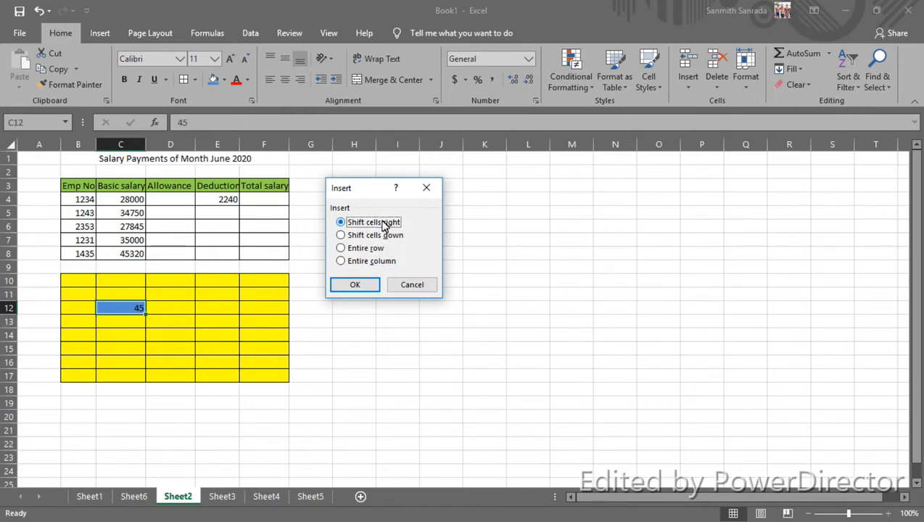
left_click(367, 289)
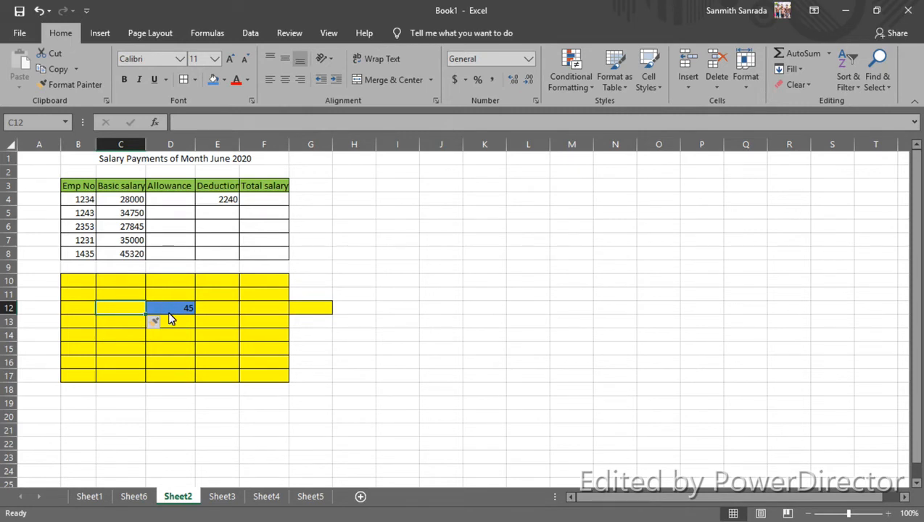
left_click(40, 11)
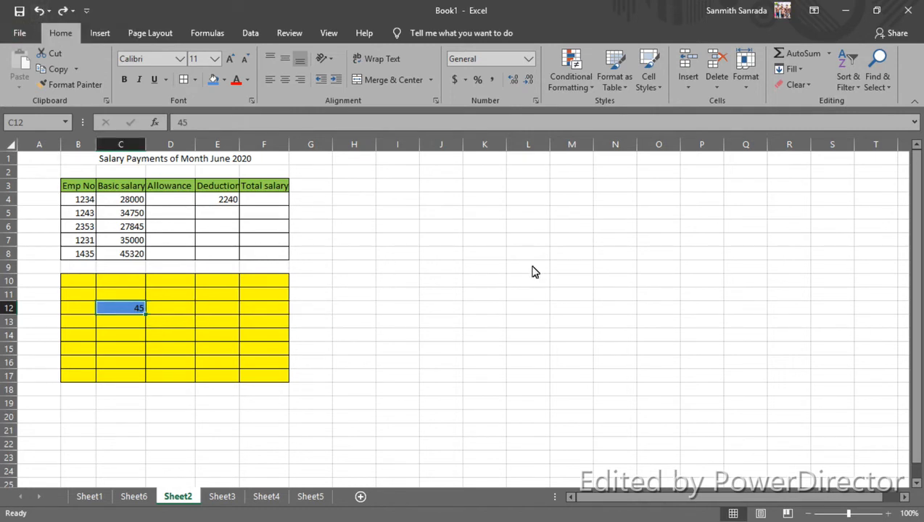
Step: Insert a cell at C12 with the existing cells shifted down, and undo the insertion
left_click(687, 88)
left_click(686, 104)
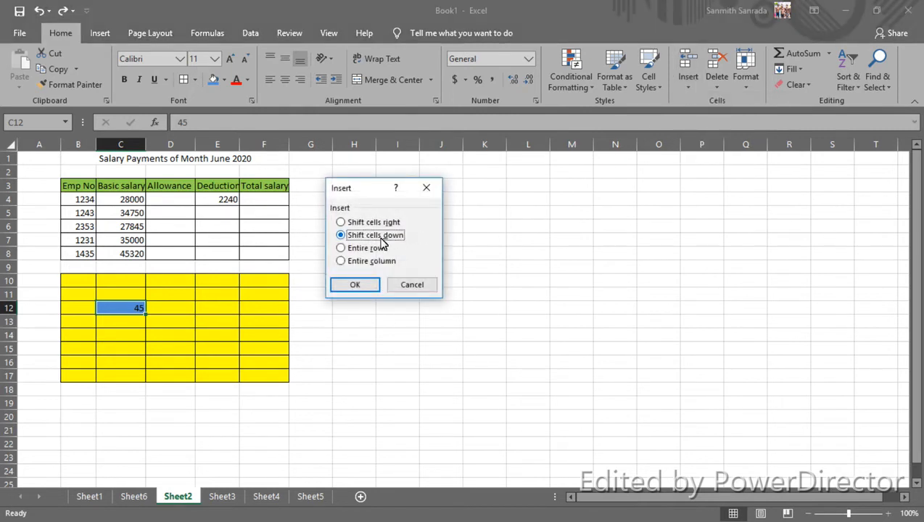
left_click(366, 286)
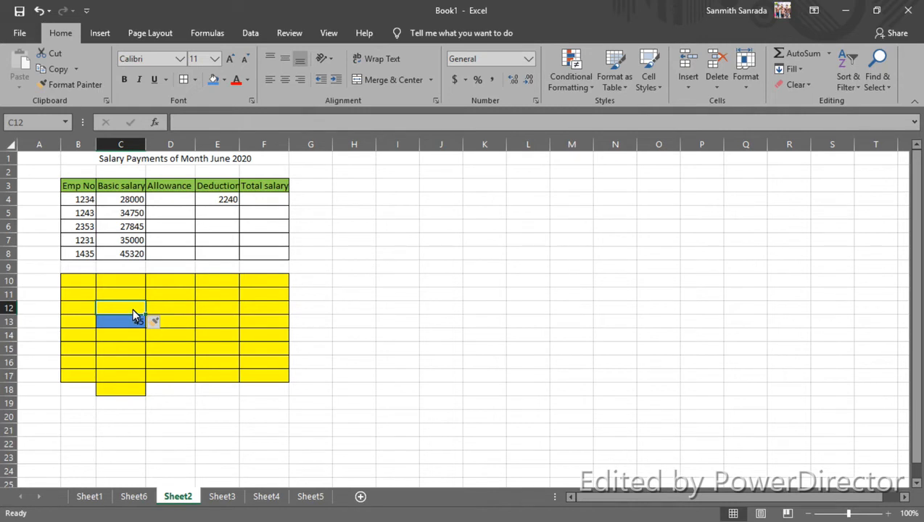
key("ctrl+z")
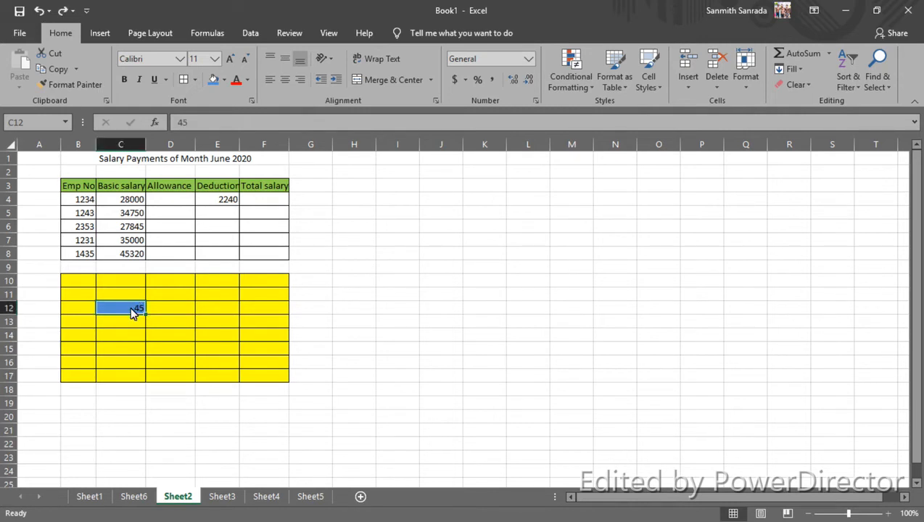
Step: Insert an entire row at C12 using the Insert Cells options, and undo the insertion
left_click(689, 80)
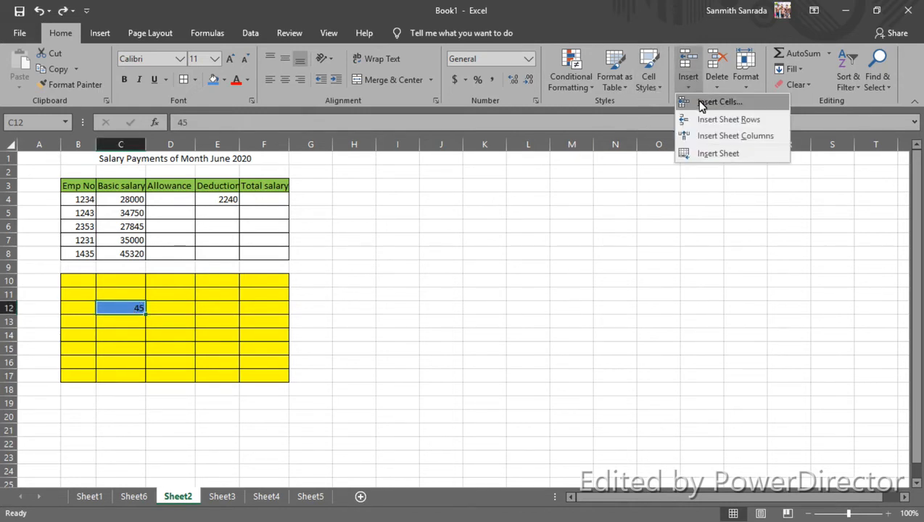
left_click(702, 104)
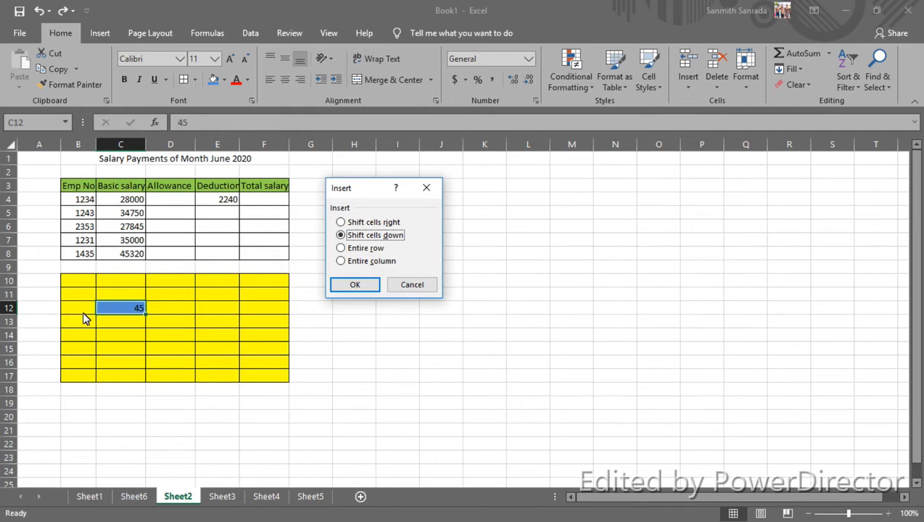
left_click(361, 249)
left_click(355, 285)
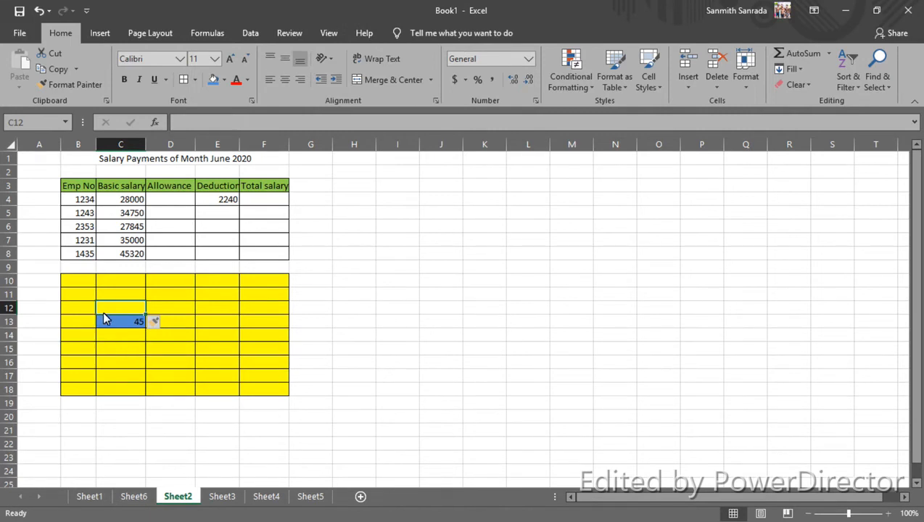
left_click(338, 313)
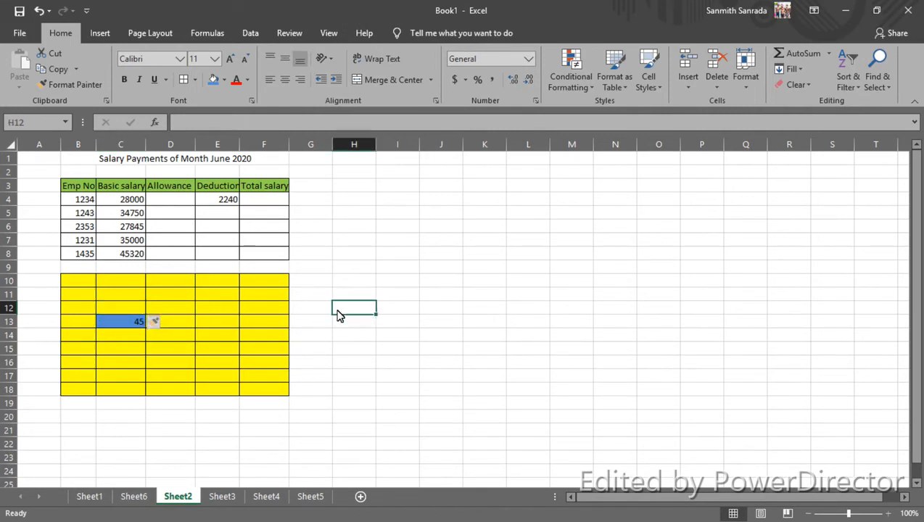
key("ctrl+z")
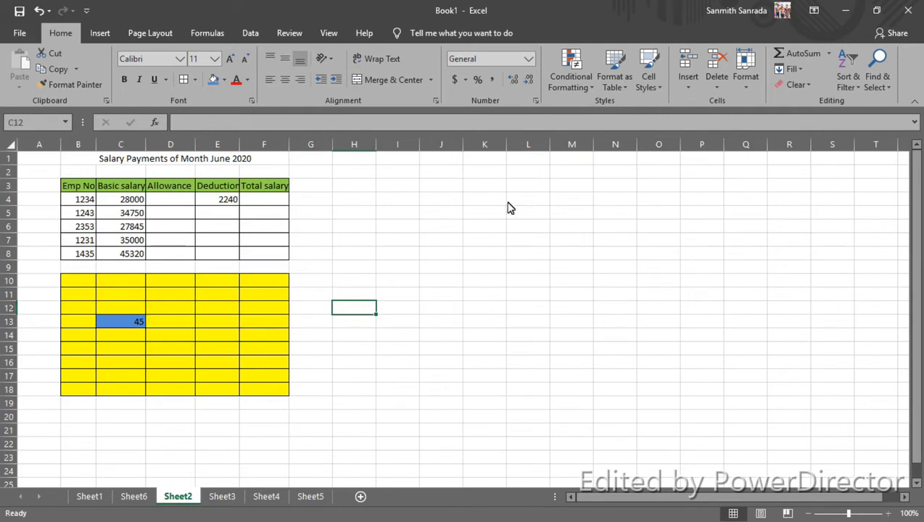
Step: Insert an entire column at C12 using the Insert Cells options, and undo the insertion
left_click(688, 86)
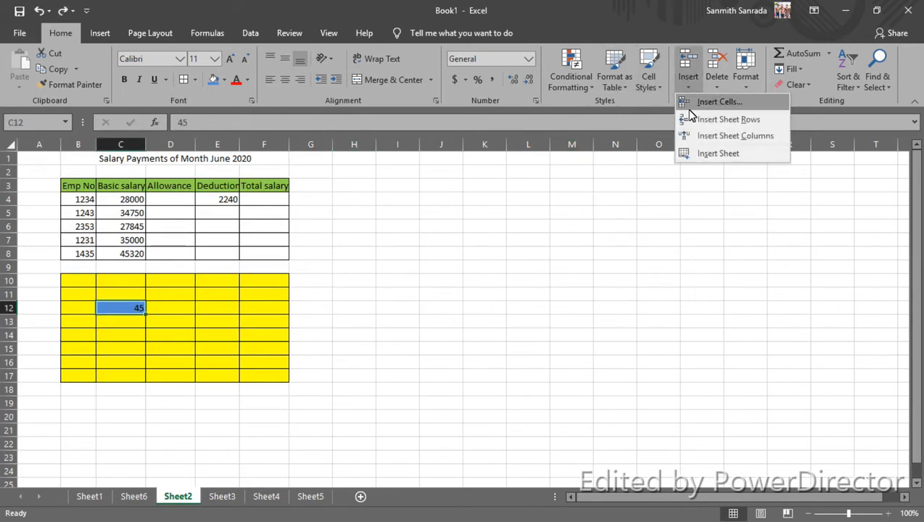
left_click(689, 102)
left_click(384, 263)
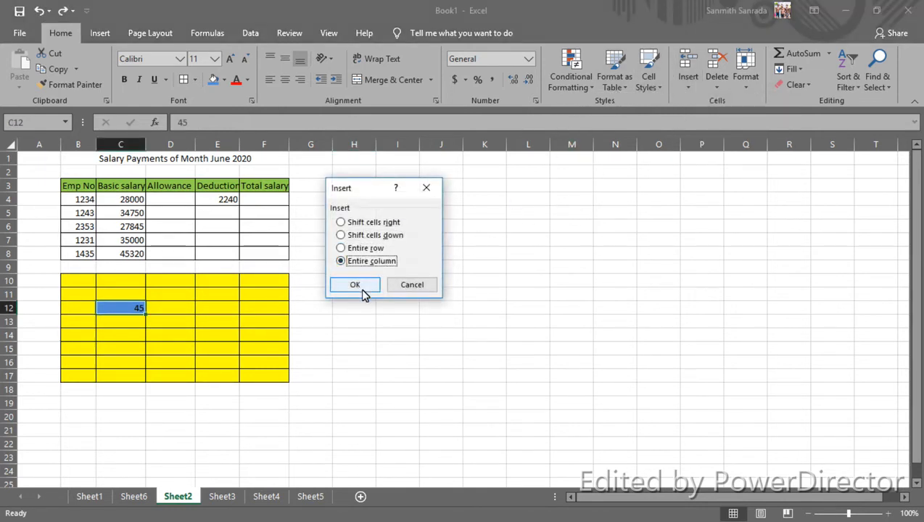
left_click(361, 291)
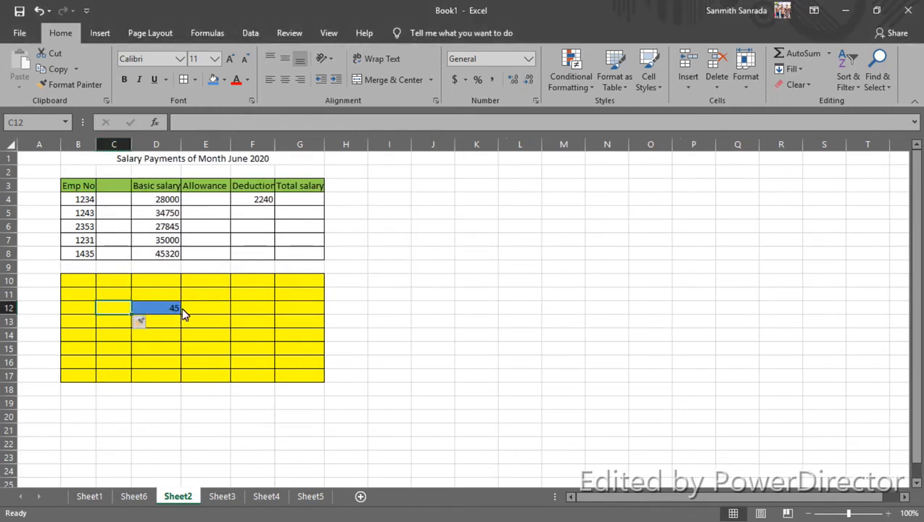
key("ctrl+z")
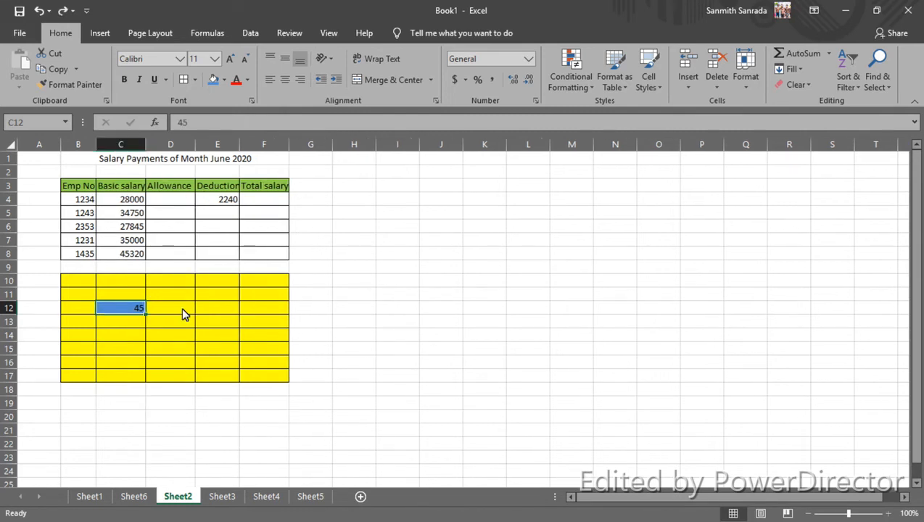
left_click(183, 313)
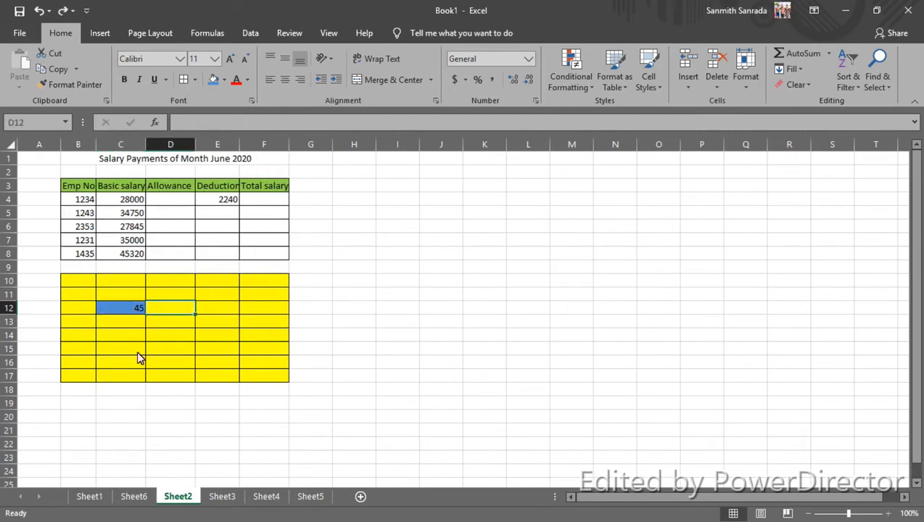
left_click(124, 315)
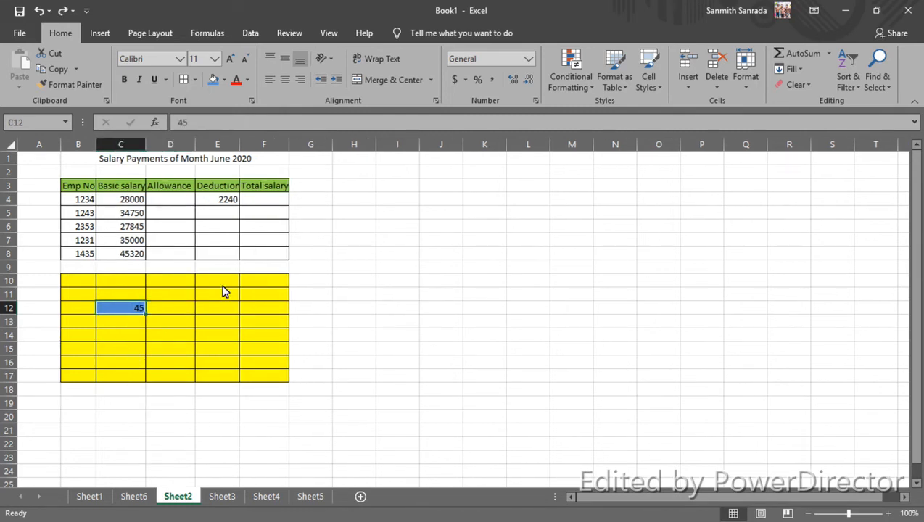
left_click(686, 90)
left_click(692, 101)
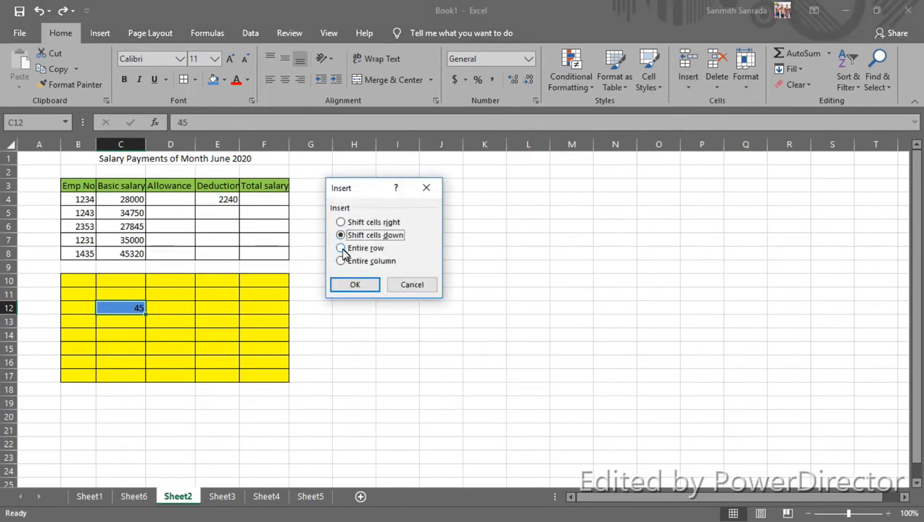
left_click(410, 286)
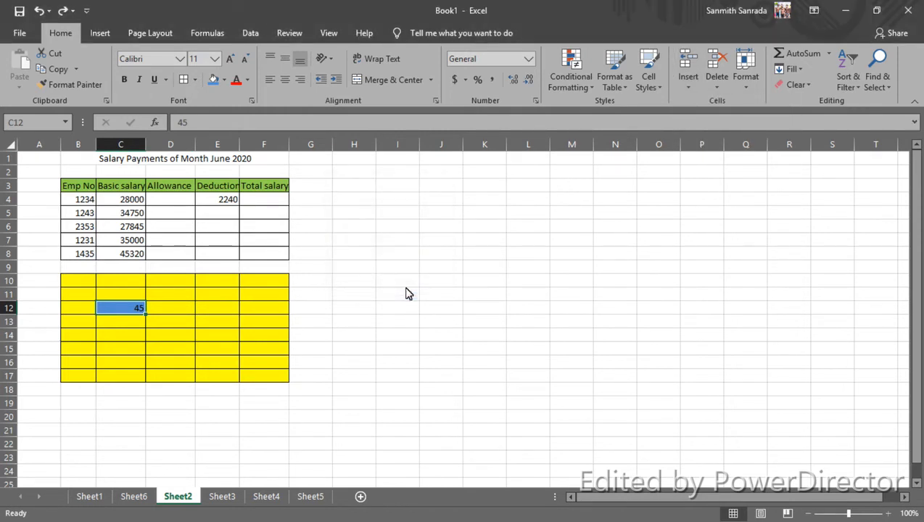
Step: Select the whole of row 4, and select the whole of column B
left_click(257, 372)
left_click(10, 205)
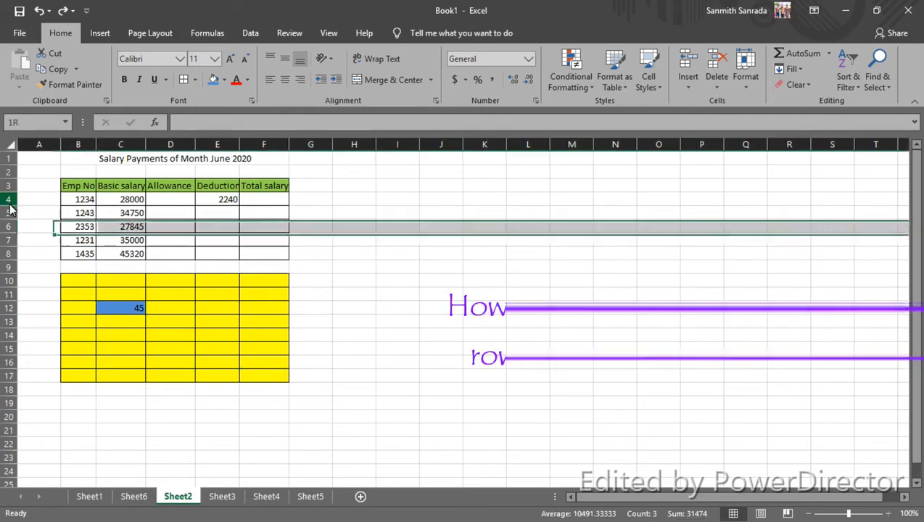
left_click(67, 148)
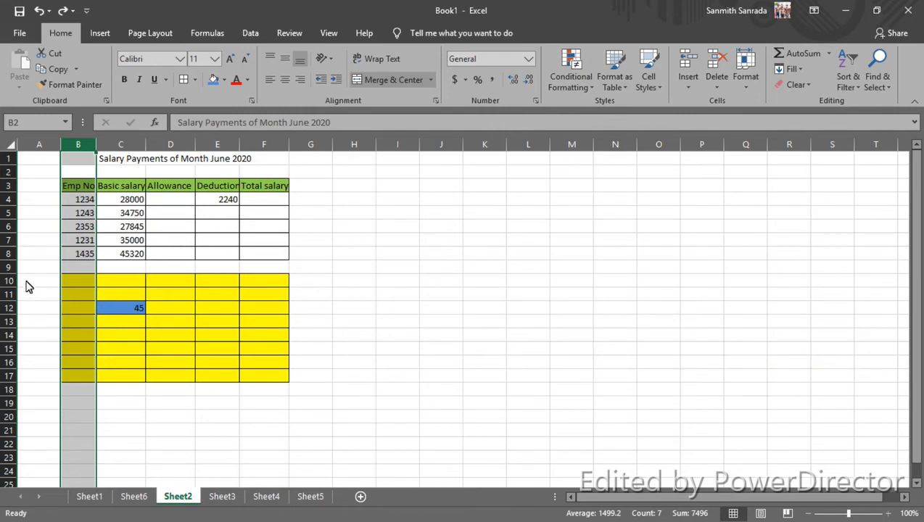
Step: Increase the height of row 4 to about 28.5 by resizing its lower boundary
left_click(68, 283)
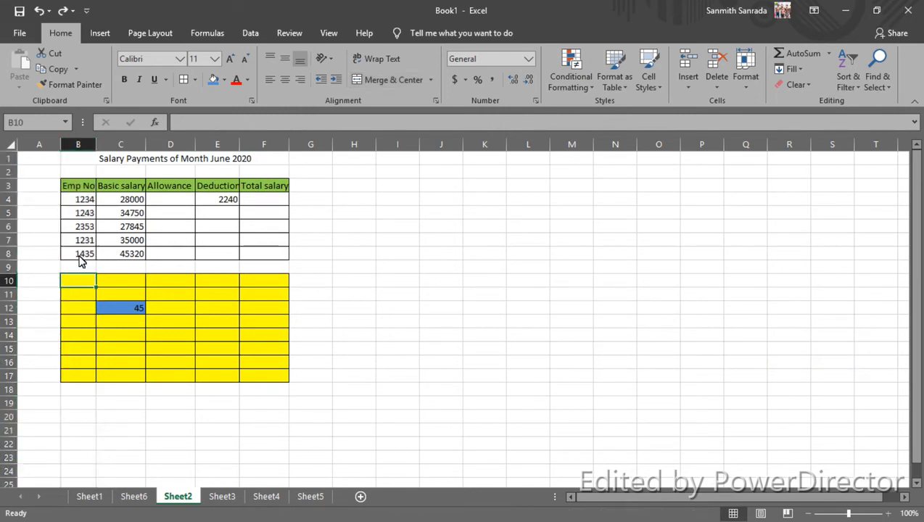
left_click(10, 200)
left_click(11, 206)
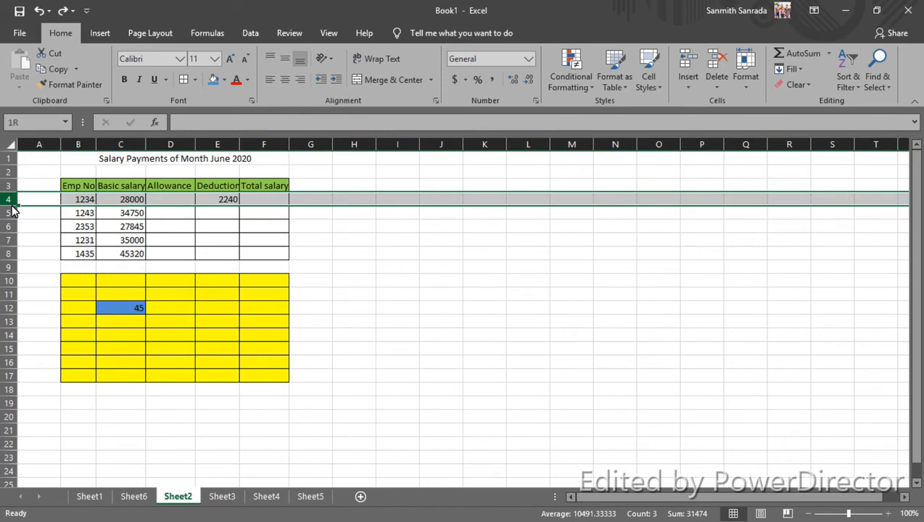
mouse_move(12, 209)
left_mouse_down()
mouse_move(17, 224)
mouse_move(14, 197)
mouse_move(18, 230)
mouse_move(18, 207)
mouse_move(19, 220)
left_mouse_up()
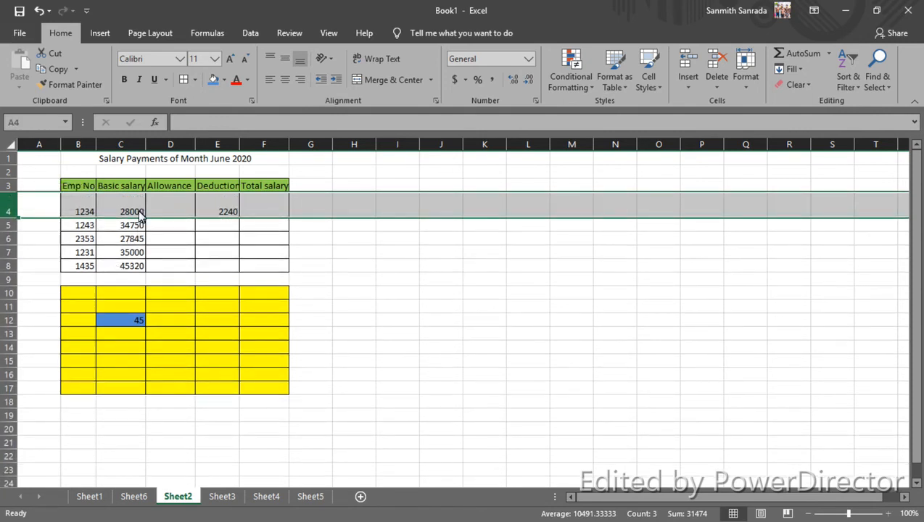
Step: Widen column D, the Allowance column, slightly by resizing its right boundary
left_click(161, 148)
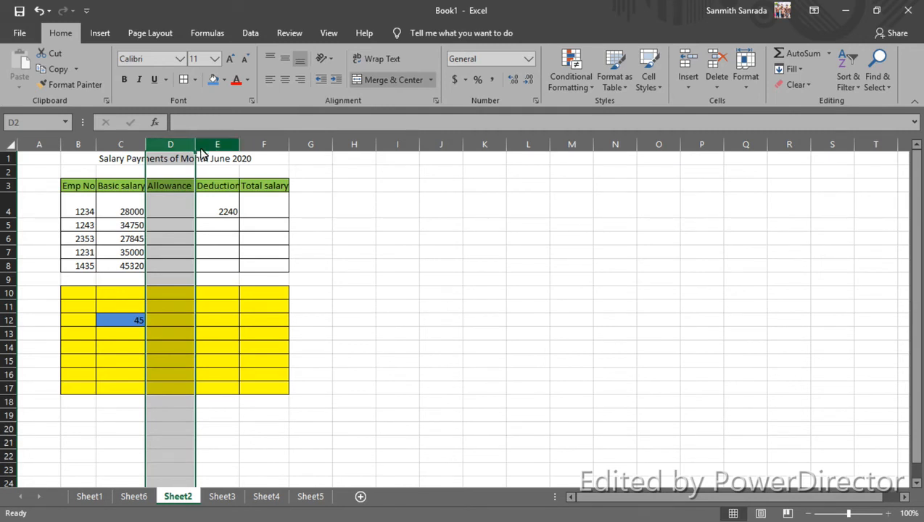
mouse_move(196, 150)
left_mouse_down()
mouse_move(176, 150)
mouse_move(222, 149)
mouse_move(177, 145)
mouse_move(212, 152)
left_mouse_up()
double_click(205, 211)
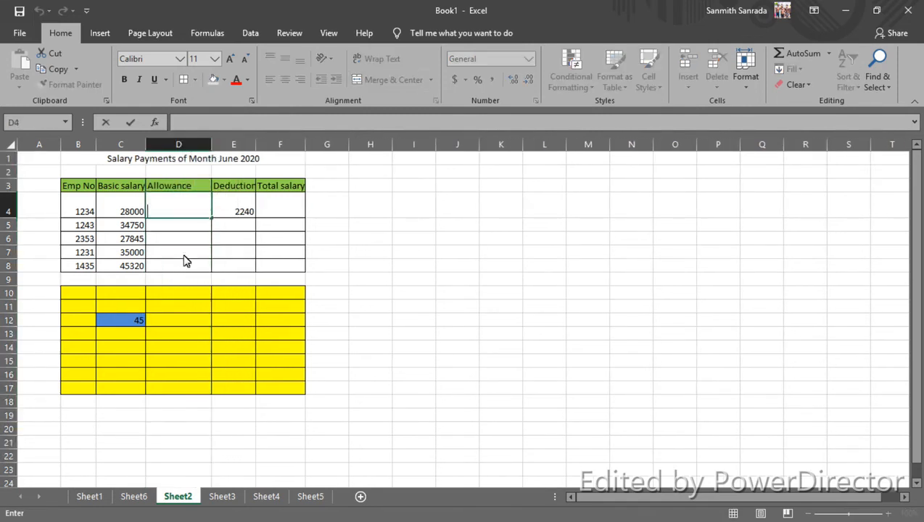
left_click(180, 290)
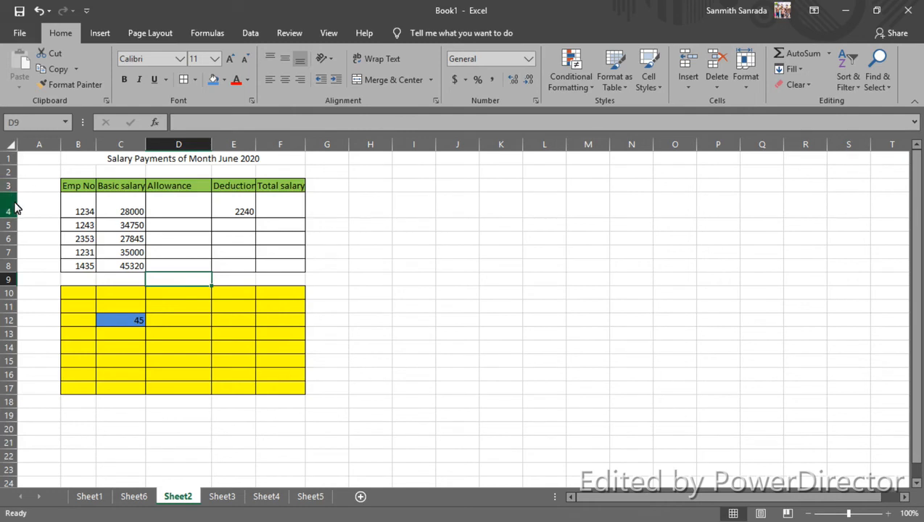
left_click_drag(16, 209, 11, 269)
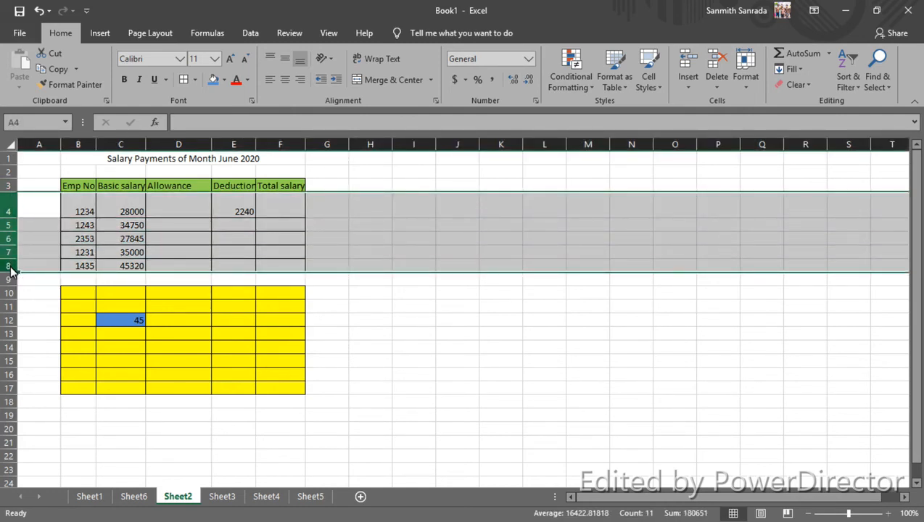
left_click(109, 254)
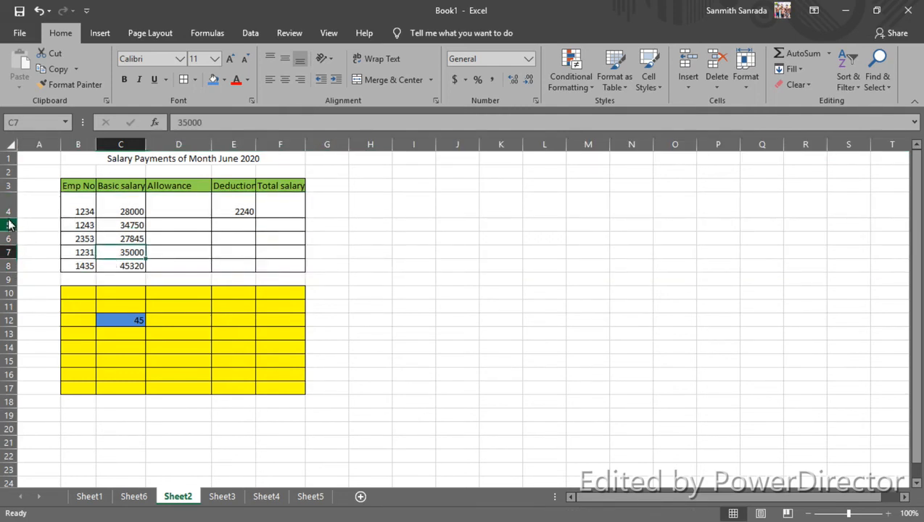
left_click_drag(11, 223, 12, 225)
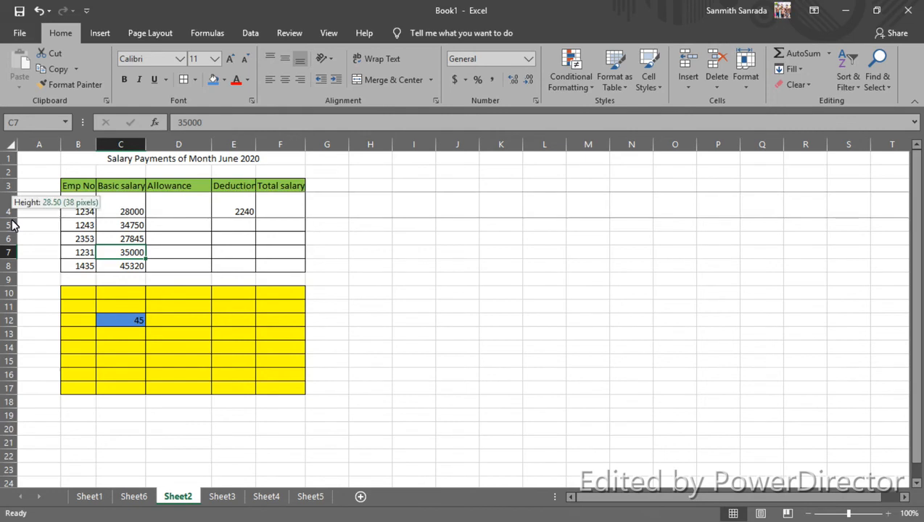
left_click(13, 221)
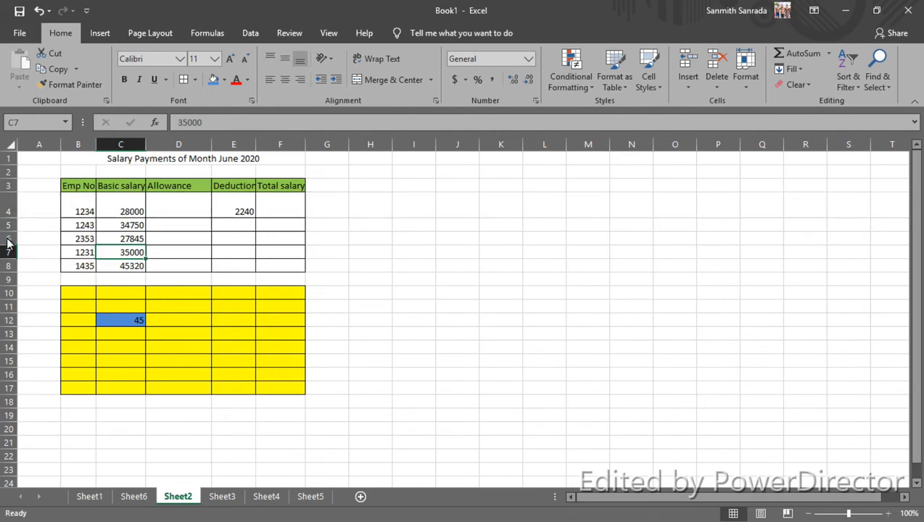
Step: Set the row height of rows 4 through 8 to 18
left_click_drag(9, 216, 8, 265)
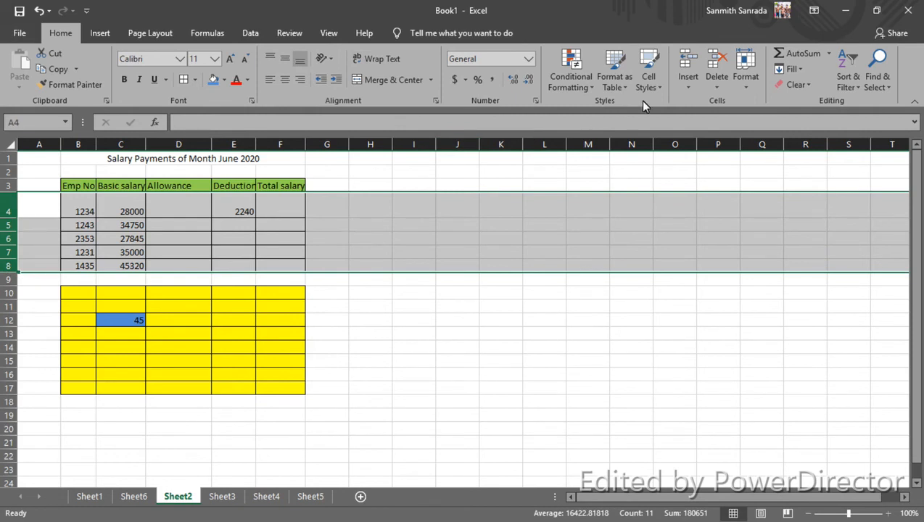
left_click(744, 82)
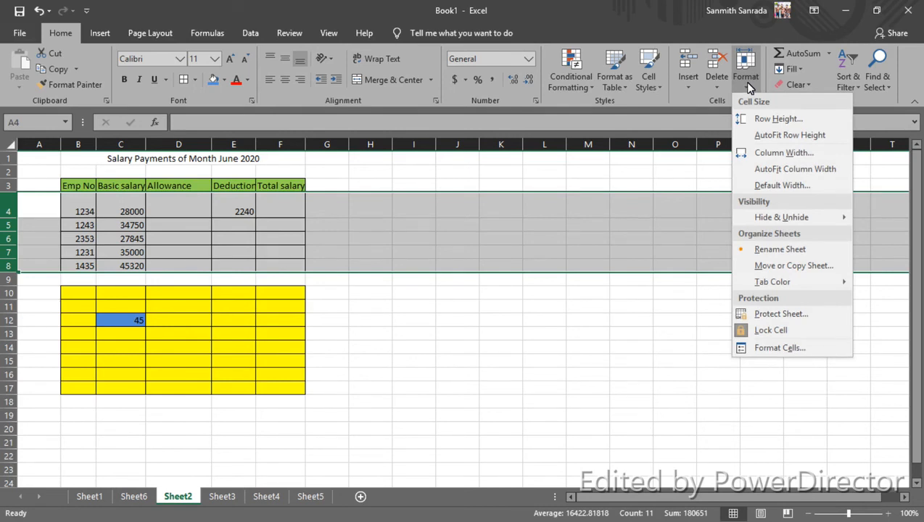
left_click(761, 124)
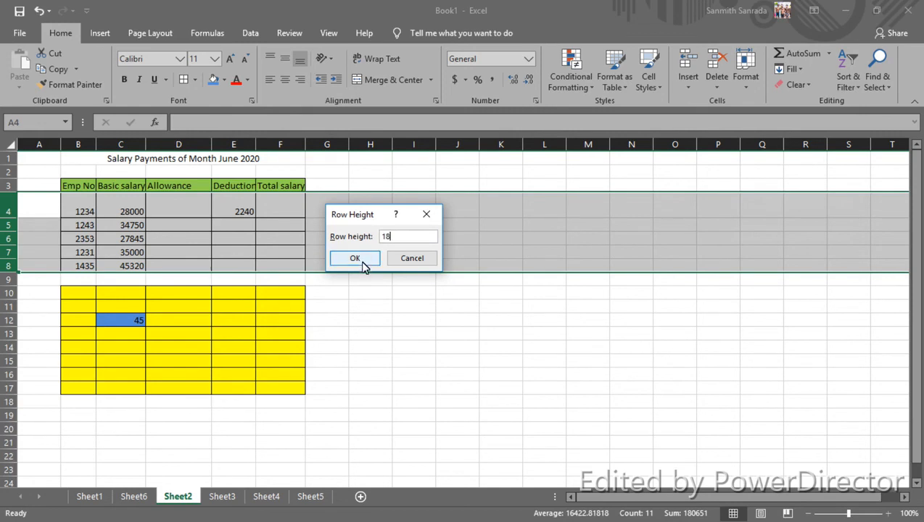
left_click(355, 258)
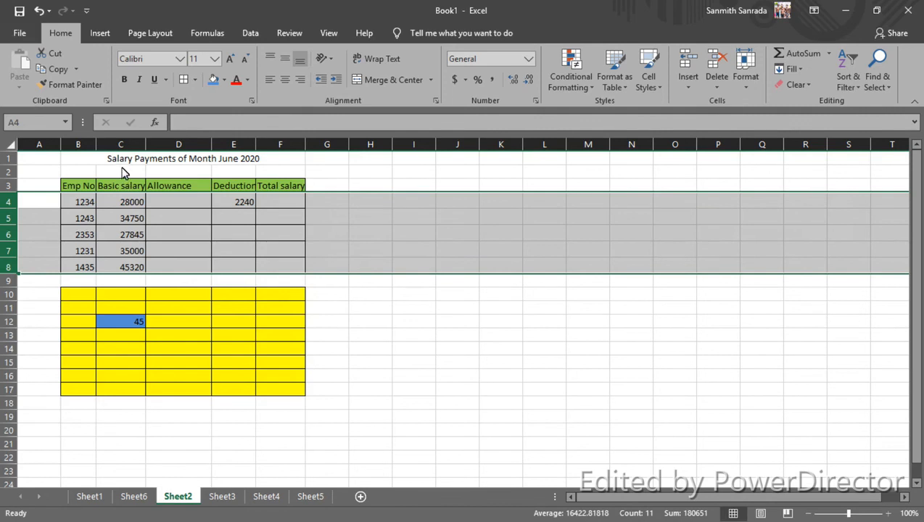
Step: Apply one wider, uniform column width to columns B through F so all the salary table headings fit
left_click(81, 147)
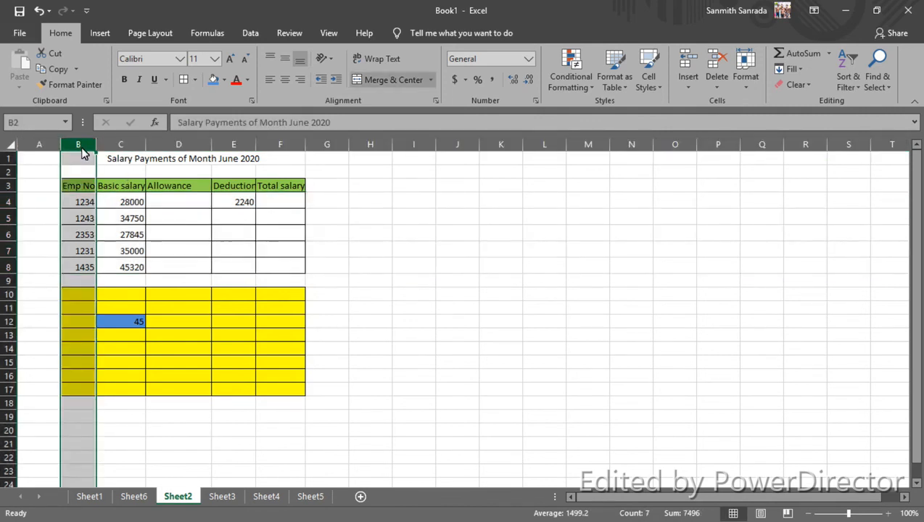
left_click_drag(83, 152, 284, 161)
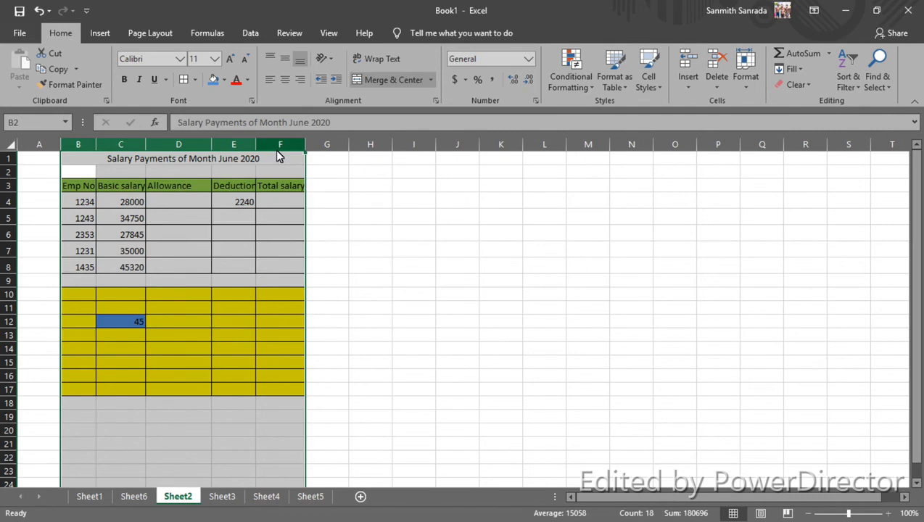
left_click(746, 81)
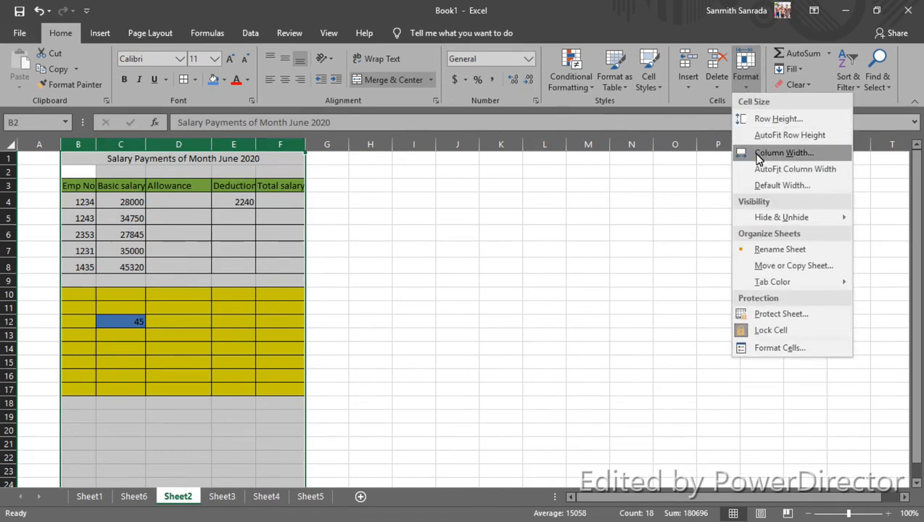
left_click(797, 154)
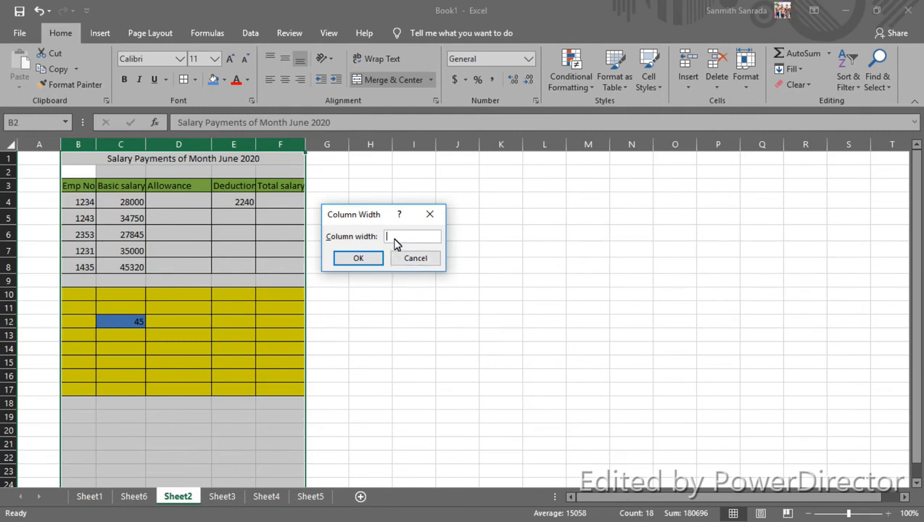
left_click(359, 258)
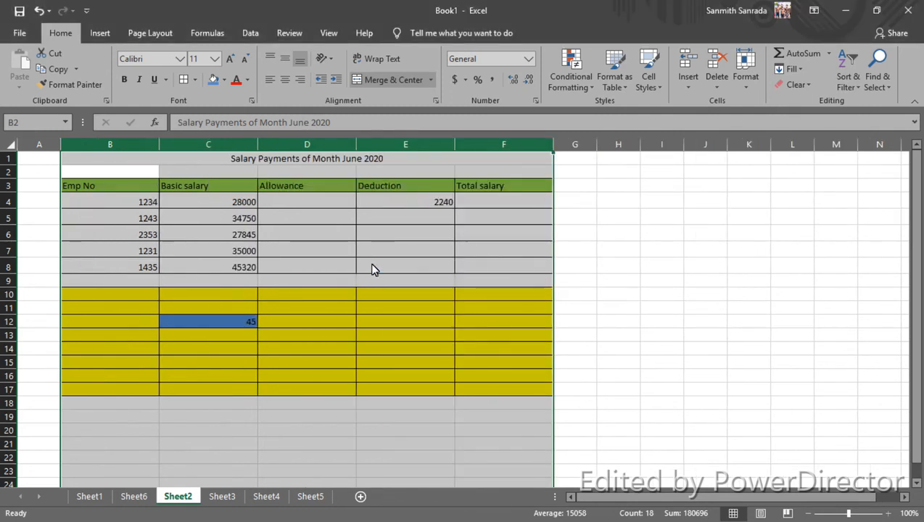
left_click(349, 375)
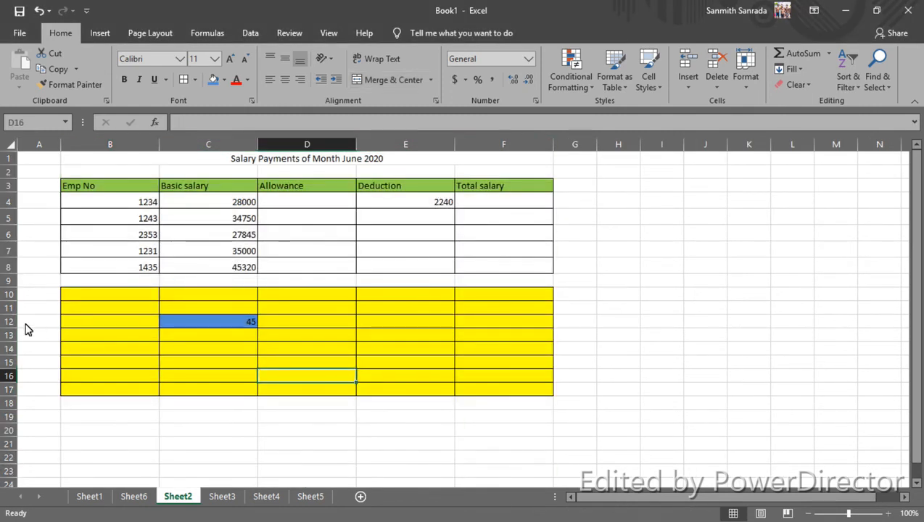